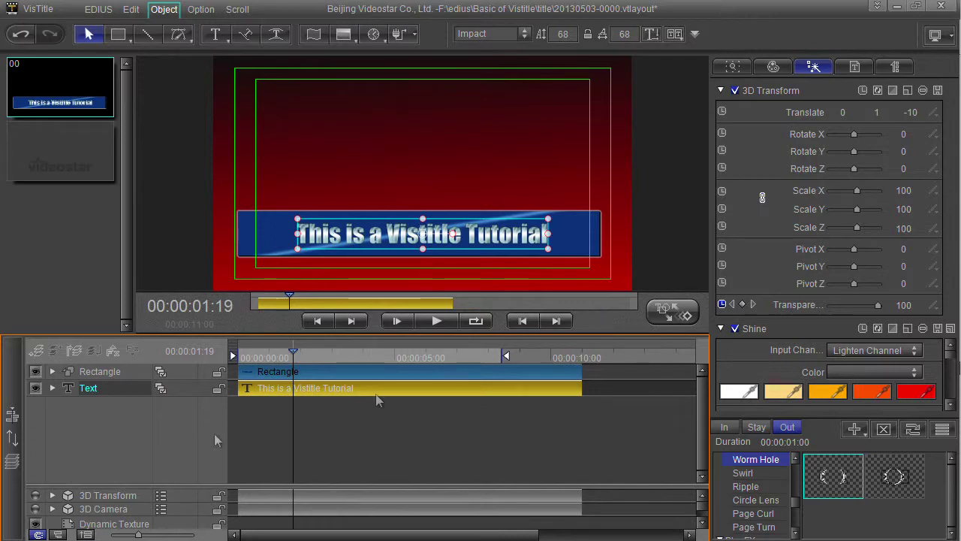
Look through the ready-made Particle Templet layouts in the template library and return to the timeline
{"action": "left_click", "coordinate": [12, 437]}
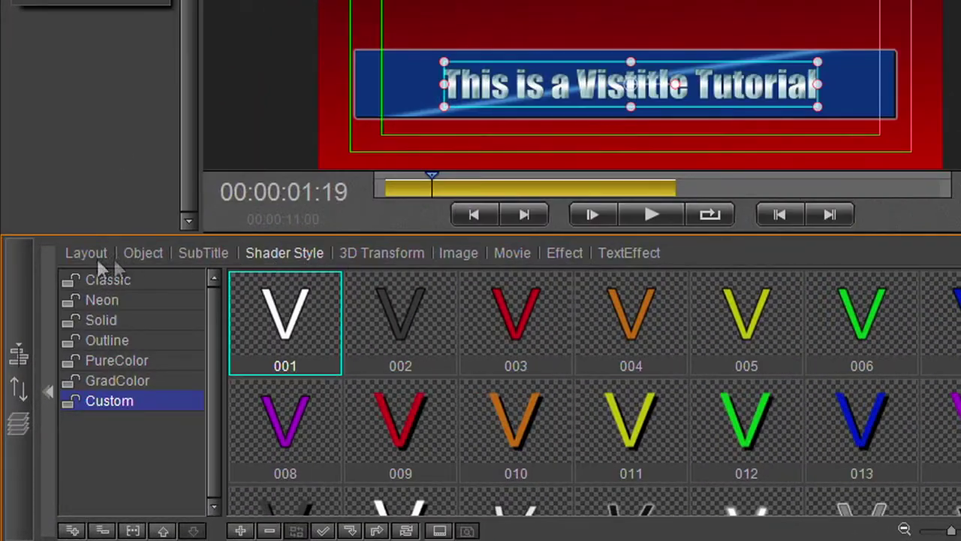
{"action": "left_click", "coordinate": [78, 301]}
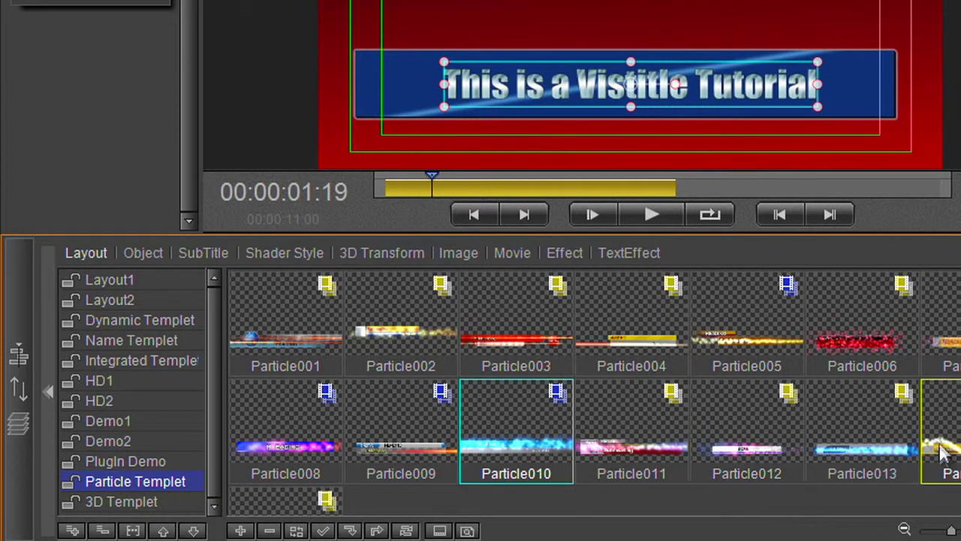
{"action": "left_click", "coordinate": [950, 465]}
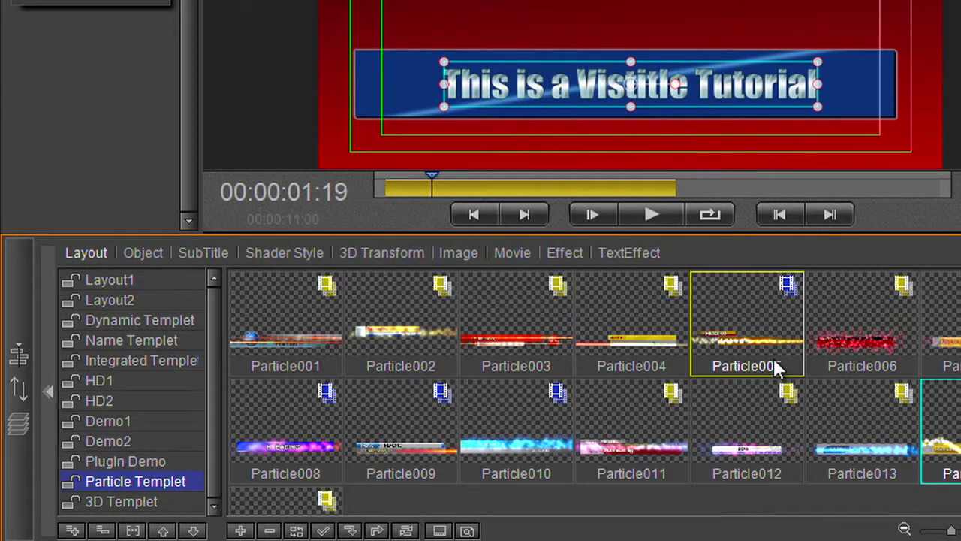
{"action": "left_click", "coordinate": [18, 348]}
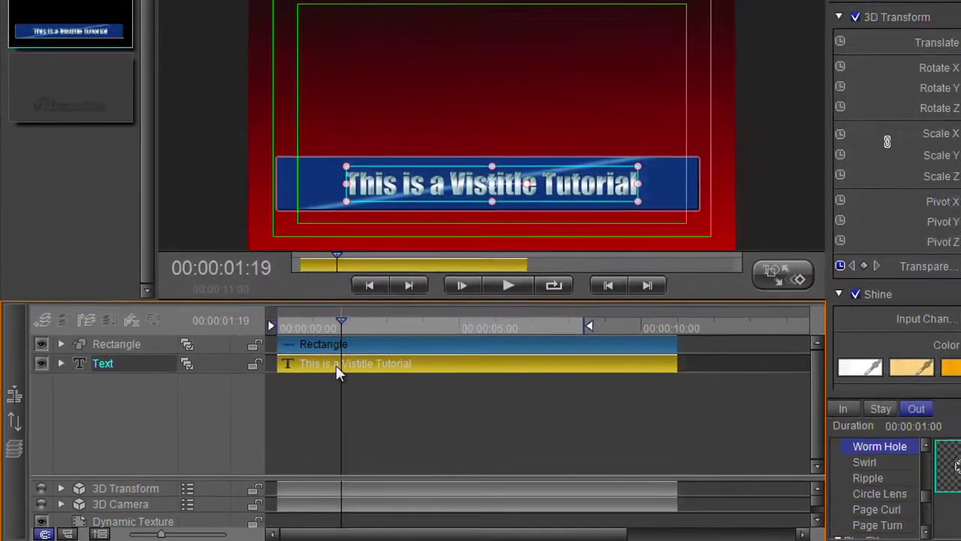
Clear the title text selection and open the 3D Particle editor
{"action": "left_click", "coordinate": [380, 385]}
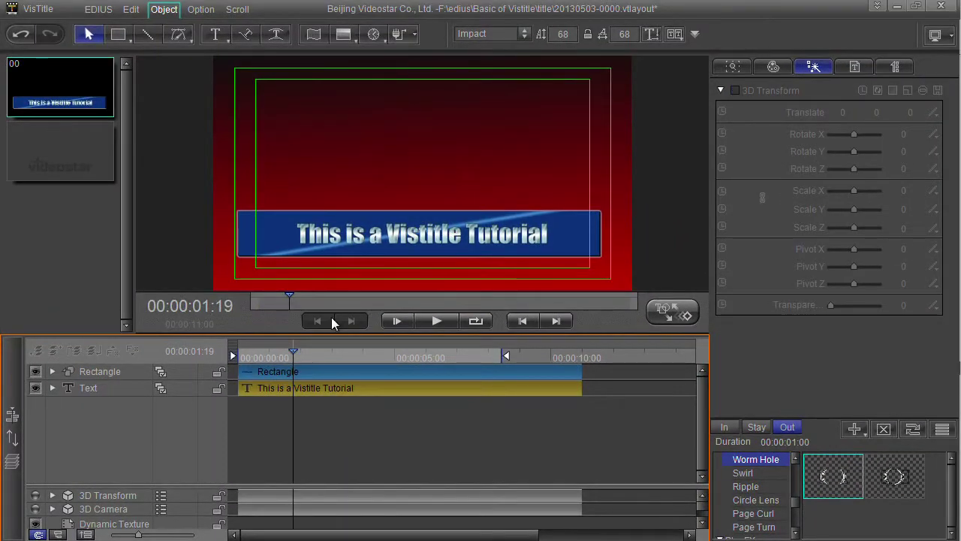
{"action": "left_click", "coordinate": [415, 34]}
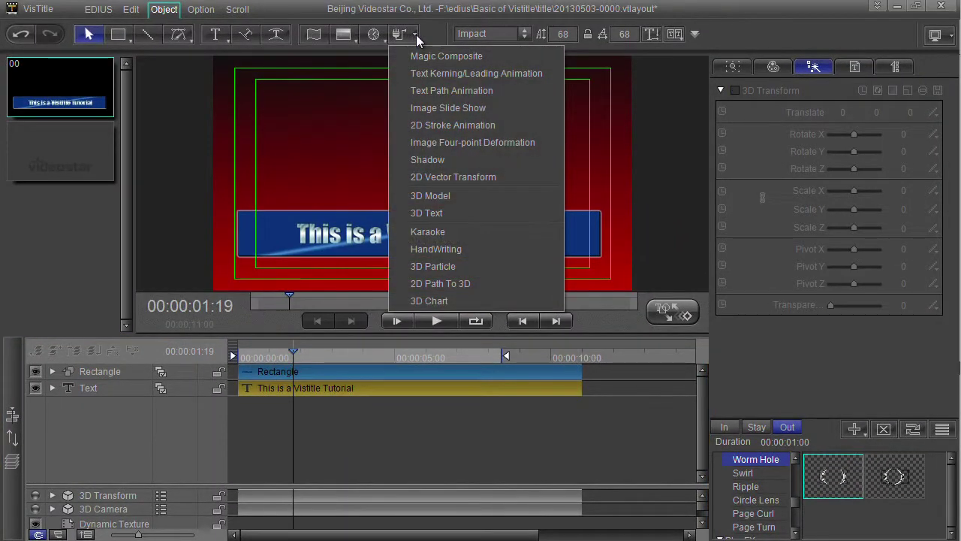
{"action": "left_click", "coordinate": [439, 267]}
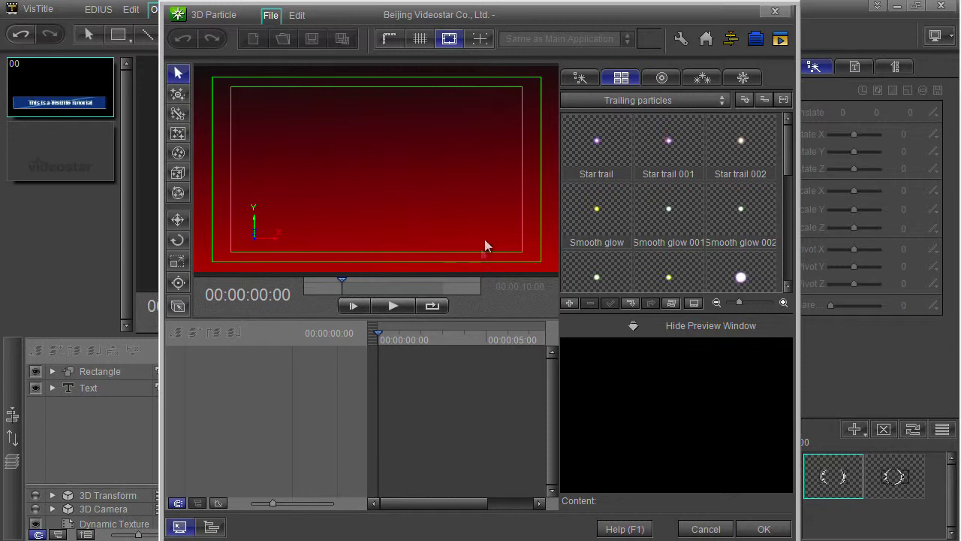
Move the particle playhead to 00:00:00:13 and widen the 3D Particle editor window on both sides
{"action": "mouse_move", "coordinate": [342, 284]}
{"action": "left_mouse_down"}
{"action": "mouse_move", "coordinate": [403, 286]}
{"action": "mouse_move", "coordinate": [345, 287]}
{"action": "left_mouse_up"}
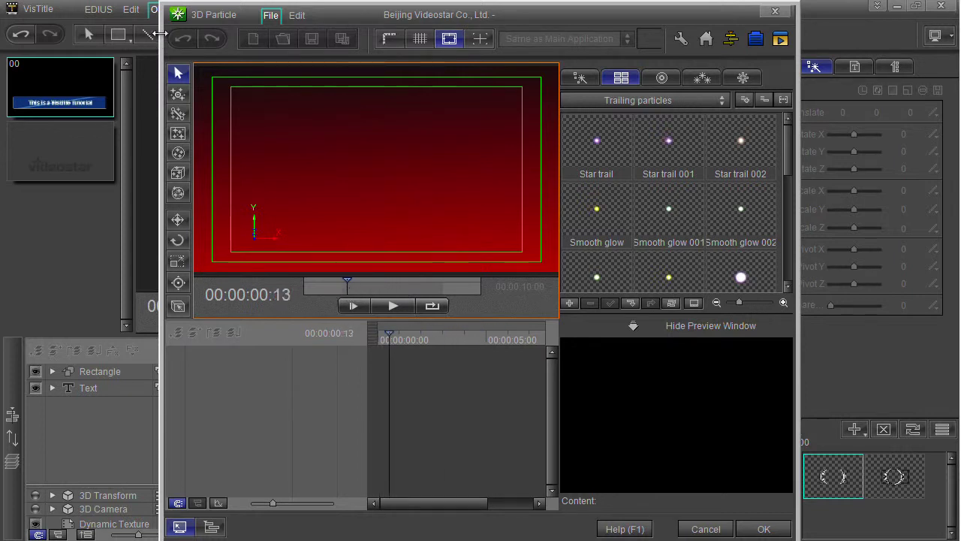
{"action": "left_click_drag", "start_coordinate": [163, 44], "coordinate": [64, 45]}
{"action": "left_click_drag", "start_coordinate": [798, 96], "coordinate": [895, 102]}
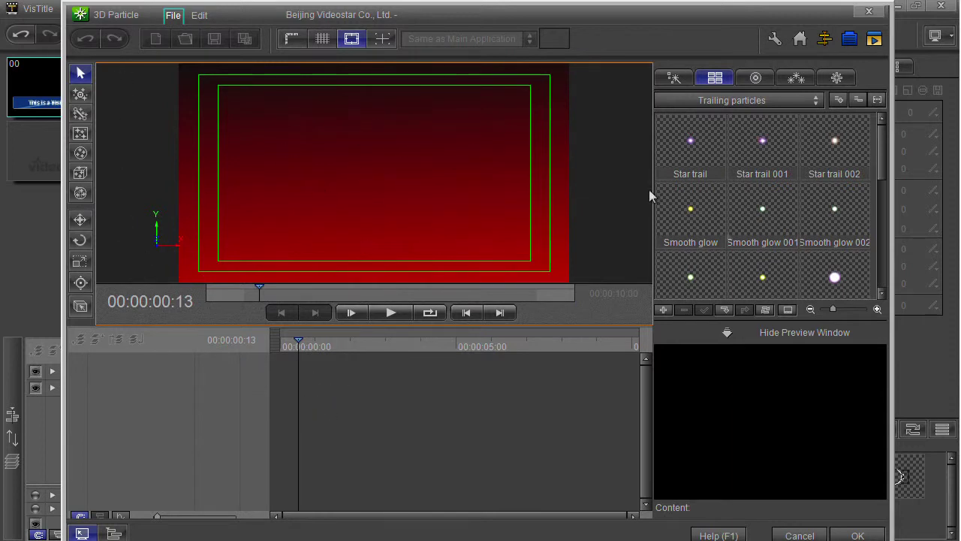
Preview the Smooth glow and Star trail presets among the Trailing particles, moving the emitter around the preview to see its trail
{"action": "left_click_drag", "start_coordinate": [881, 159], "coordinate": [878, 280]}
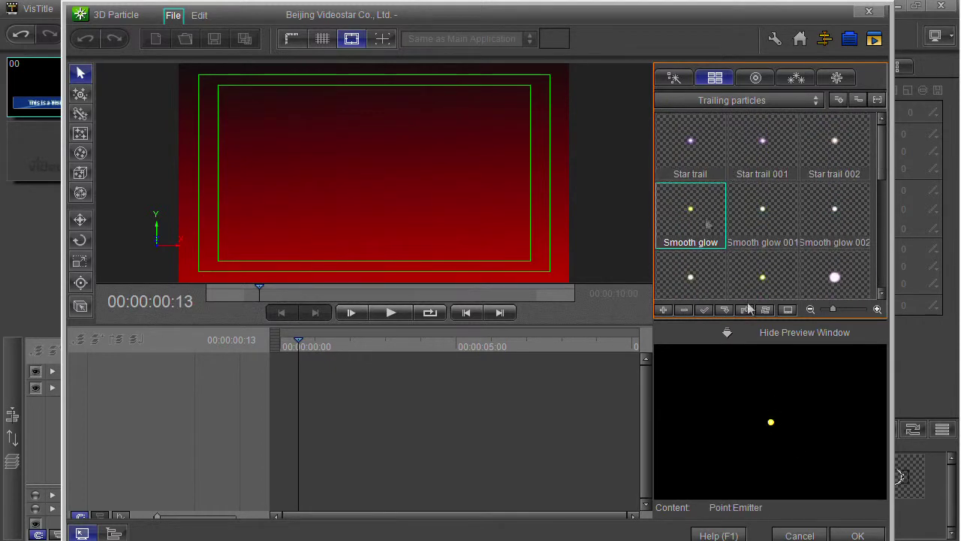
{"action": "left_click", "coordinate": [762, 214]}
{"action": "left_click", "coordinate": [831, 205]}
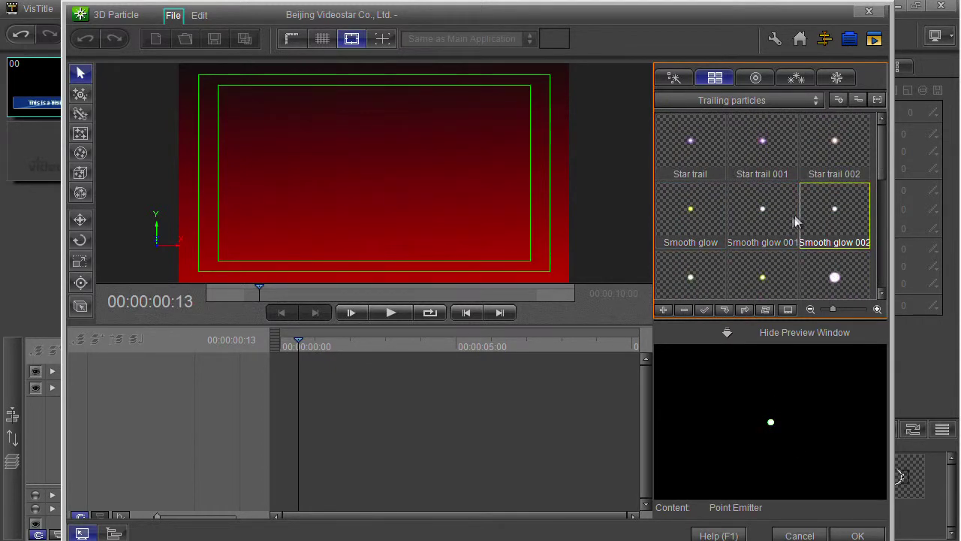
{"action": "left_click", "coordinate": [771, 154]}
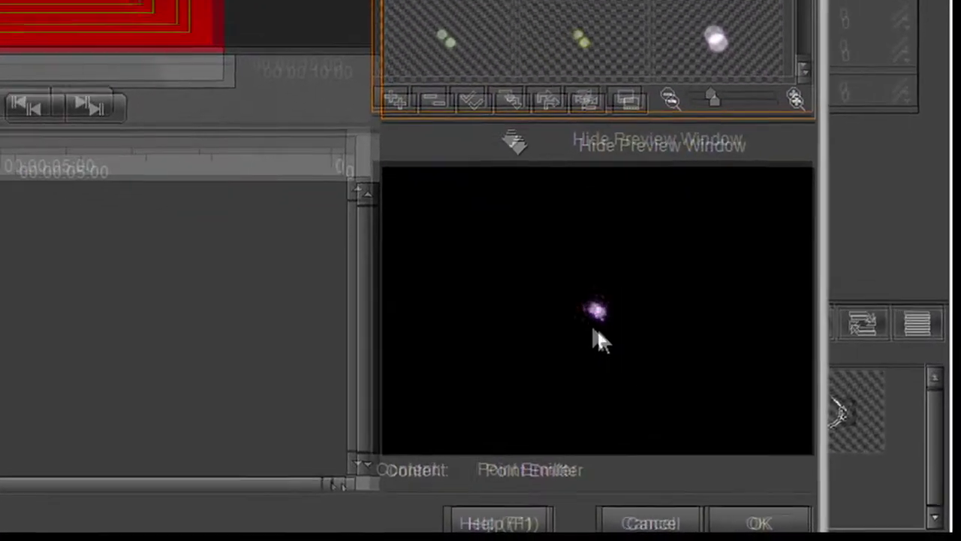
{"action": "left_click", "coordinate": [691, 30]}
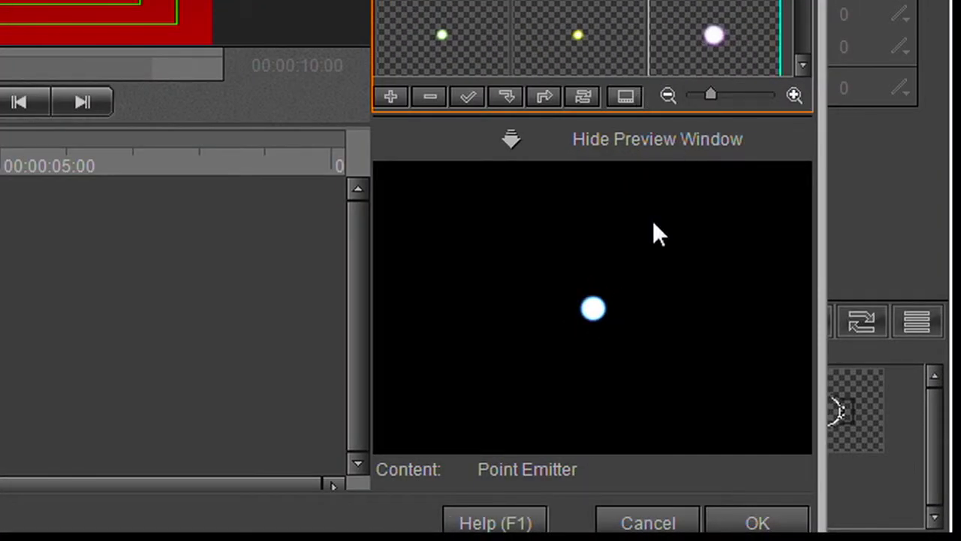
{"action": "left_click", "coordinate": [584, 37]}
{"action": "key", "text": "Up"}
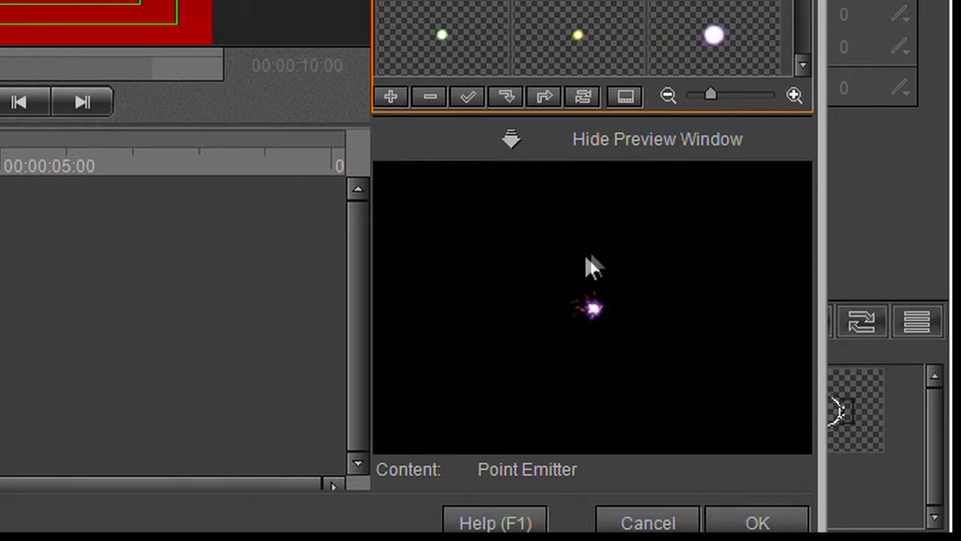
{"action": "mouse_move", "coordinate": [496, 267]}
{"action": "left_mouse_down"}
{"action": "mouse_move", "coordinate": [560, 312]}
{"action": "mouse_move", "coordinate": [638, 334]}
{"action": "mouse_move", "coordinate": [656, 267]}
{"action": "mouse_move", "coordinate": [618, 241]}
{"action": "mouse_move", "coordinate": [522, 313]}
{"action": "mouse_move", "coordinate": [506, 288]}
{"action": "mouse_move", "coordinate": [518, 268]}
{"action": "mouse_move", "coordinate": [537, 308]}
{"action": "mouse_move", "coordinate": [577, 338]}
{"action": "mouse_move", "coordinate": [630, 291]}
{"action": "mouse_move", "coordinate": [591, 229]}
{"action": "mouse_move", "coordinate": [526, 320]}
{"action": "mouse_move", "coordinate": [504, 280]}
{"action": "mouse_move", "coordinate": [535, 268]}
{"action": "mouse_move", "coordinate": [580, 353]}
{"action": "mouse_move", "coordinate": [665, 327]}
{"action": "left_mouse_up"}
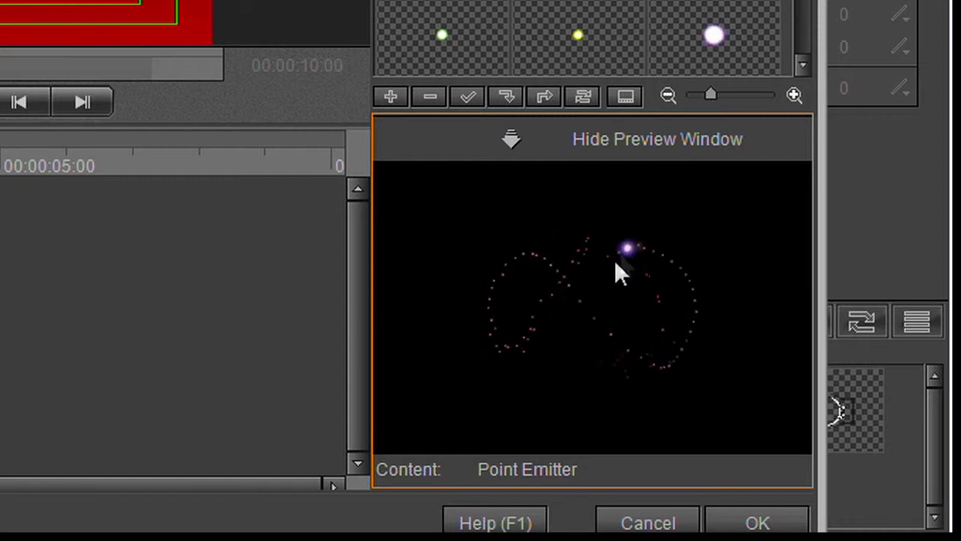
Preview the Flaming trail and Vortex presets by moving their emitters around in the preview
{"action": "left_click", "coordinate": [797, 30]}
{"action": "left_click", "coordinate": [616, 7]}
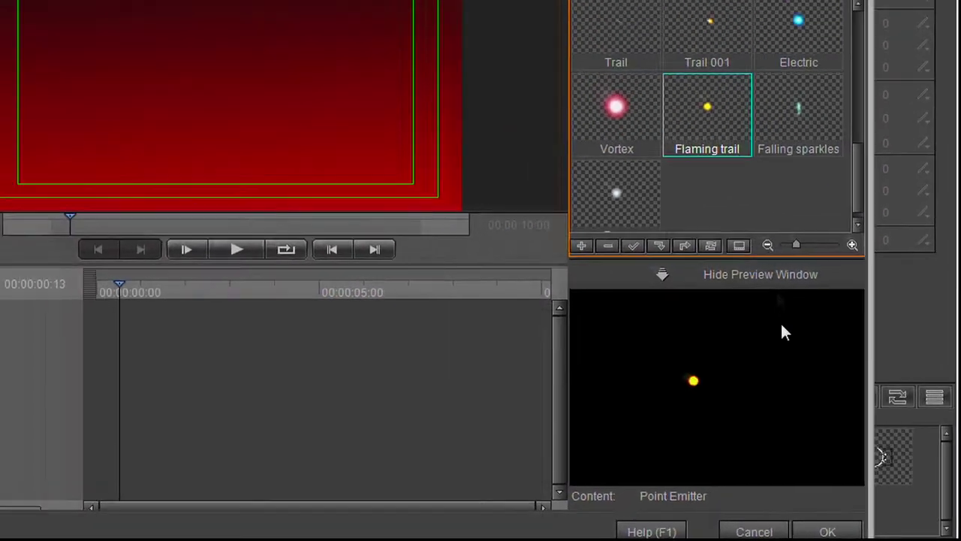
{"action": "left_click_drag", "start_coordinate": [659, 386], "coordinate": [786, 395]}
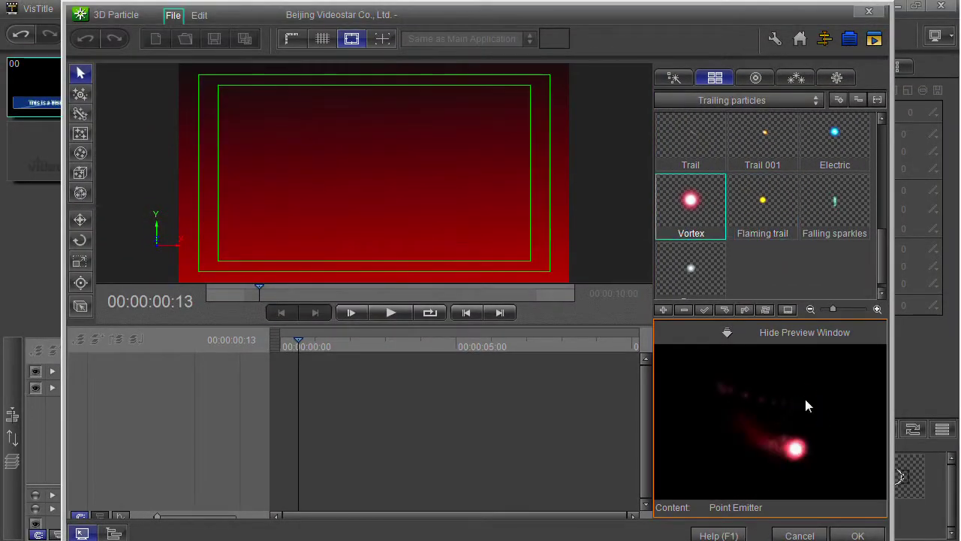
{"action": "left_click_drag", "start_coordinate": [760, 358], "coordinate": [667, 402]}
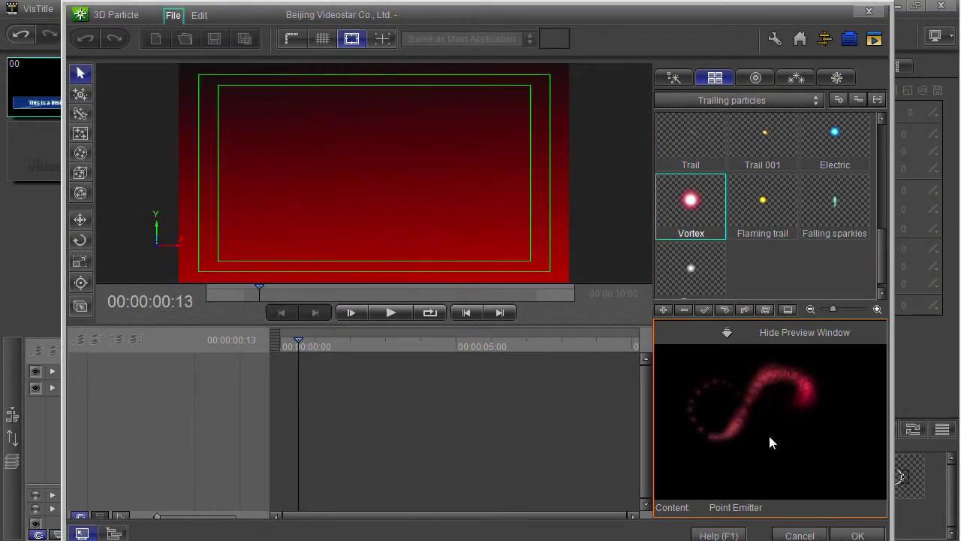
Show the Lighting effect category and preview one of its presets
{"action": "left_click", "coordinate": [816, 100]}
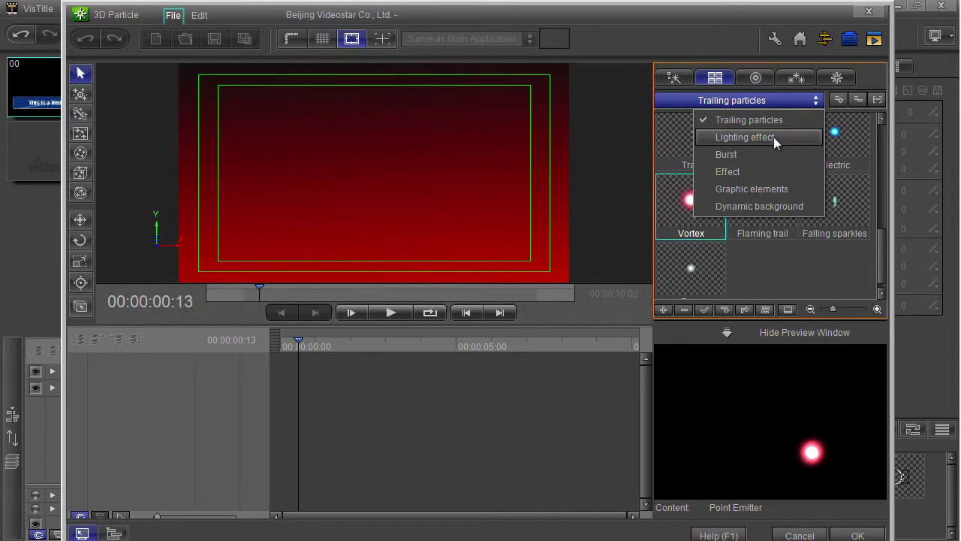
{"action": "left_click", "coordinate": [776, 139]}
{"action": "left_click", "coordinate": [765, 143]}
Show the Burst category and preview its Explode 002, Explode 003 and yellow burst presets
{"action": "left_click", "coordinate": [777, 101]}
{"action": "left_click", "coordinate": [732, 156]}
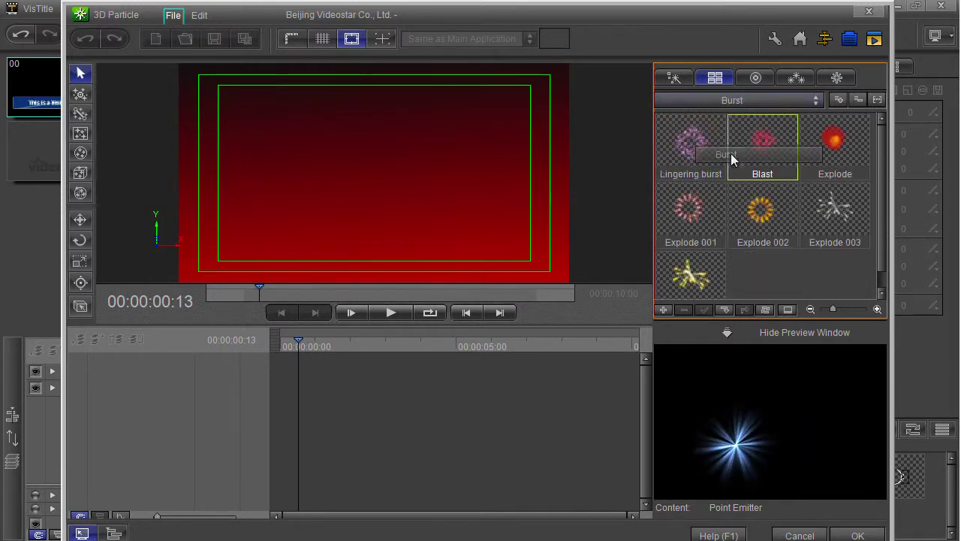
{"action": "left_click", "coordinate": [760, 217]}
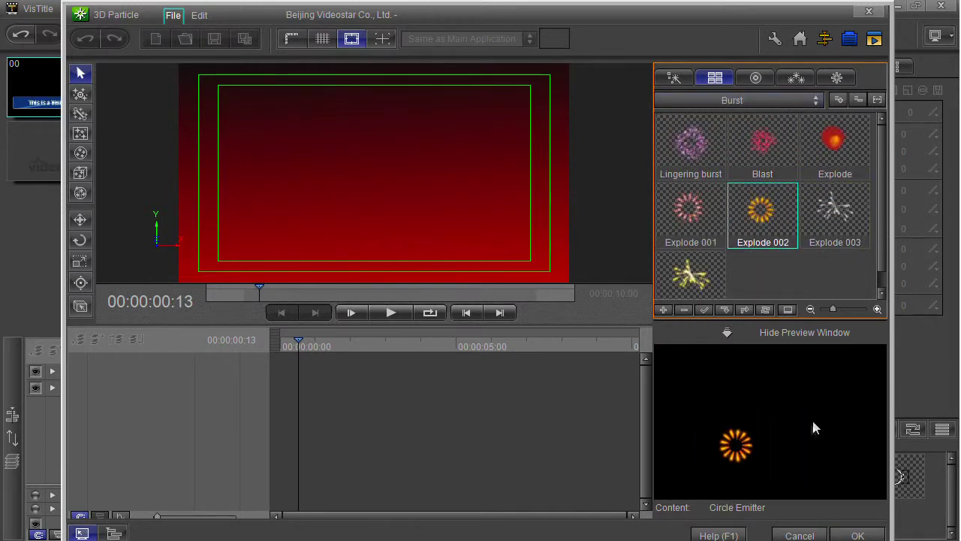
{"action": "left_click", "coordinate": [849, 229]}
{"action": "left_click", "coordinate": [693, 289]}
Show the Effect category and preview the Electric point, Flames 002 and Star field presets
{"action": "left_click", "coordinate": [756, 101]}
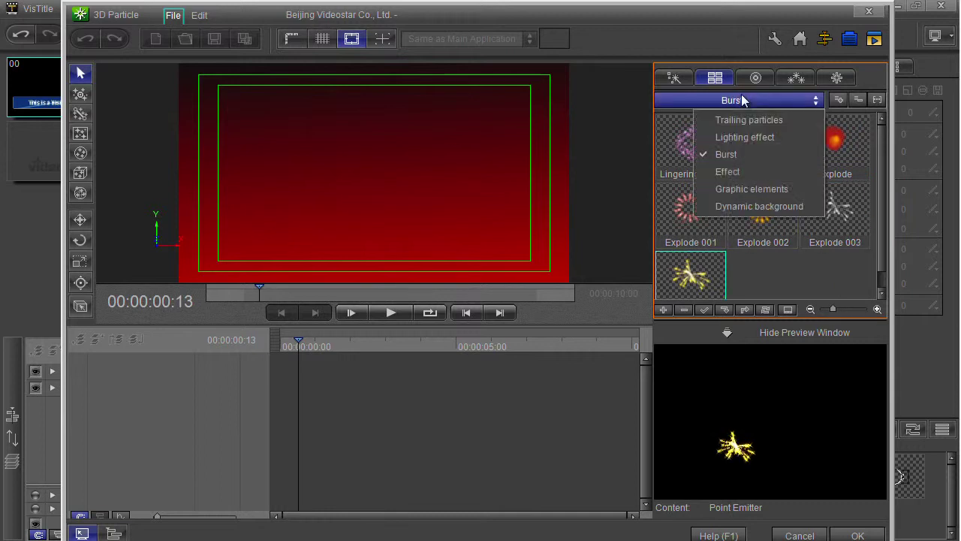
{"action": "left_click", "coordinate": [735, 168]}
{"action": "left_click", "coordinate": [776, 227]}
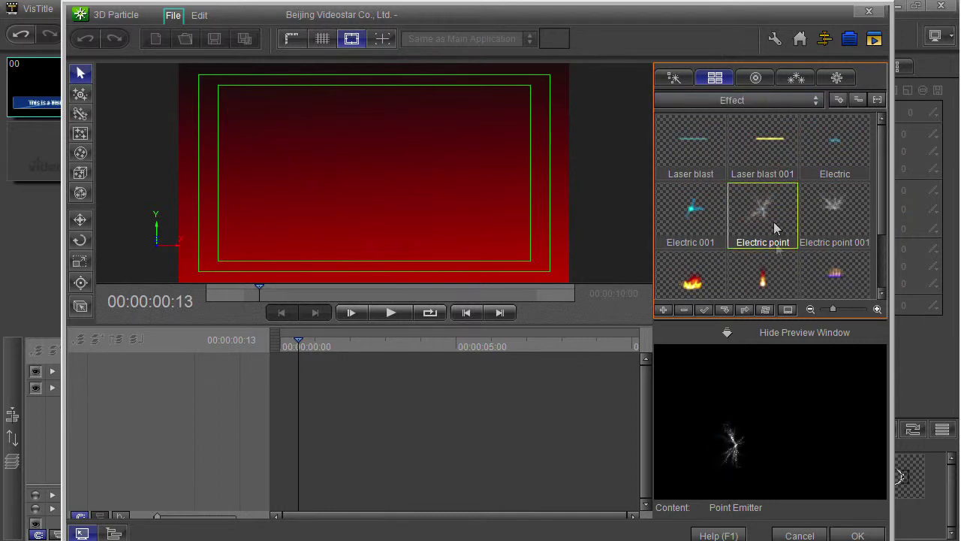
{"action": "left_click", "coordinate": [854, 293]}
{"action": "scroll", "coordinate": [833, 225], "scroll_direction": "down", "scroll_amount": 2}
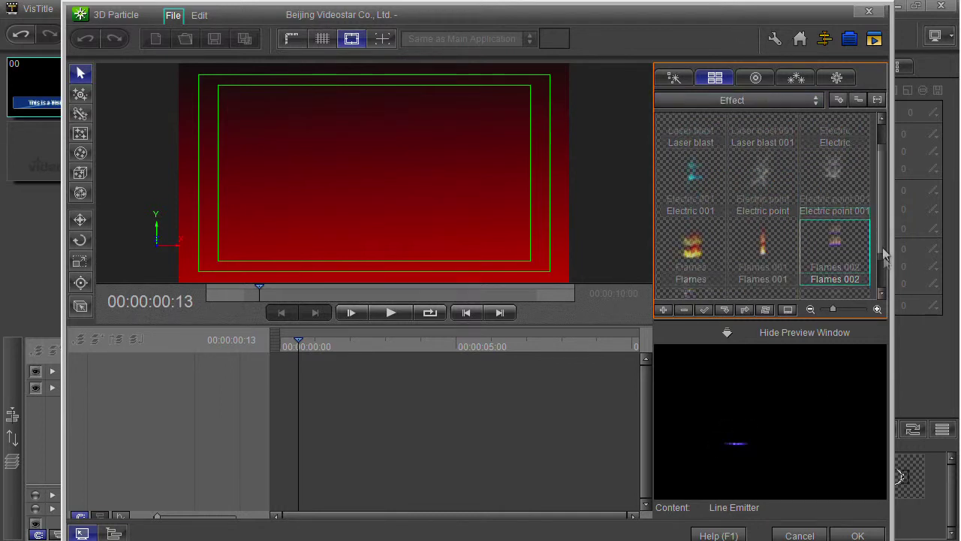
{"action": "left_click", "coordinate": [682, 262]}
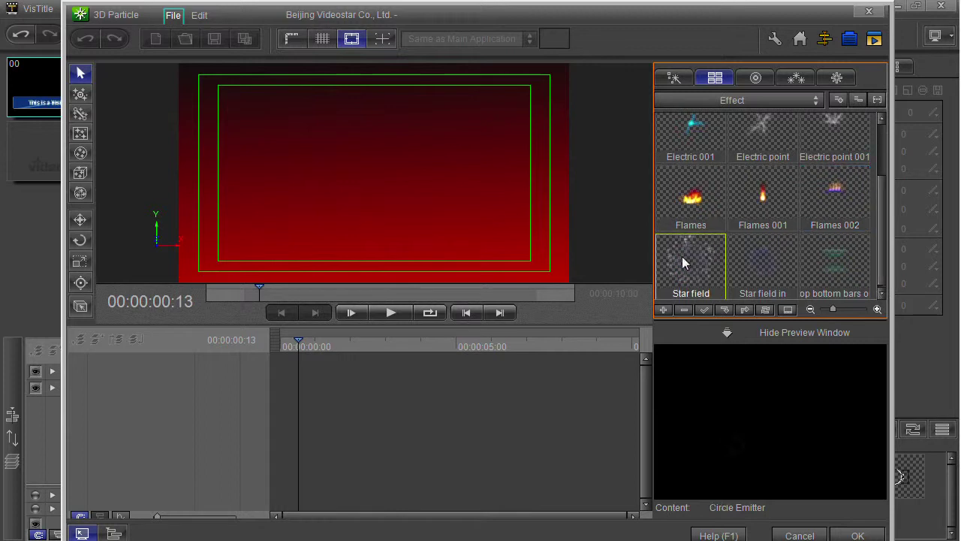
{"action": "left_click", "coordinate": [725, 453]}
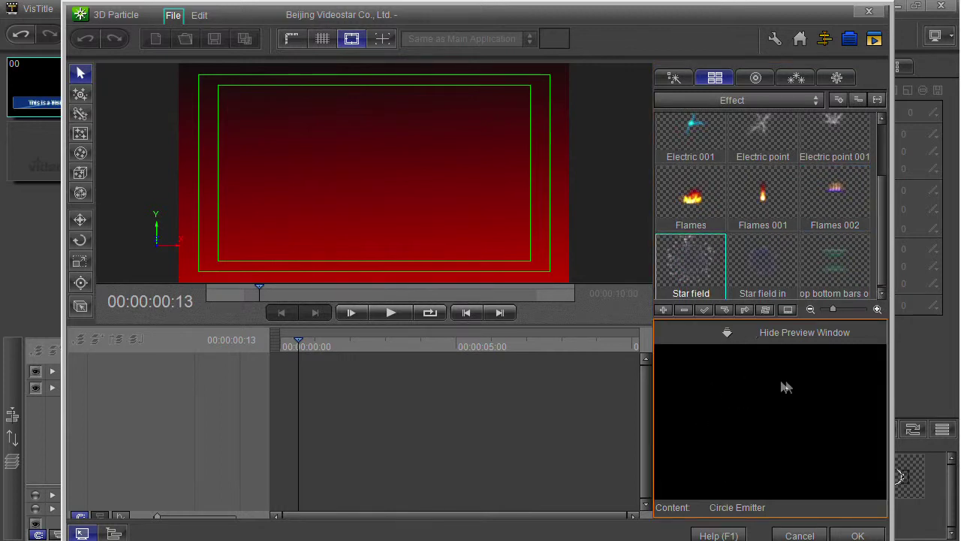
Preview several number presets and Vocals from Graphic elements, plus Simple blue area from the Dynamic background category
{"action": "left_click", "coordinate": [743, 100]}
{"action": "left_click", "coordinate": [769, 190]}
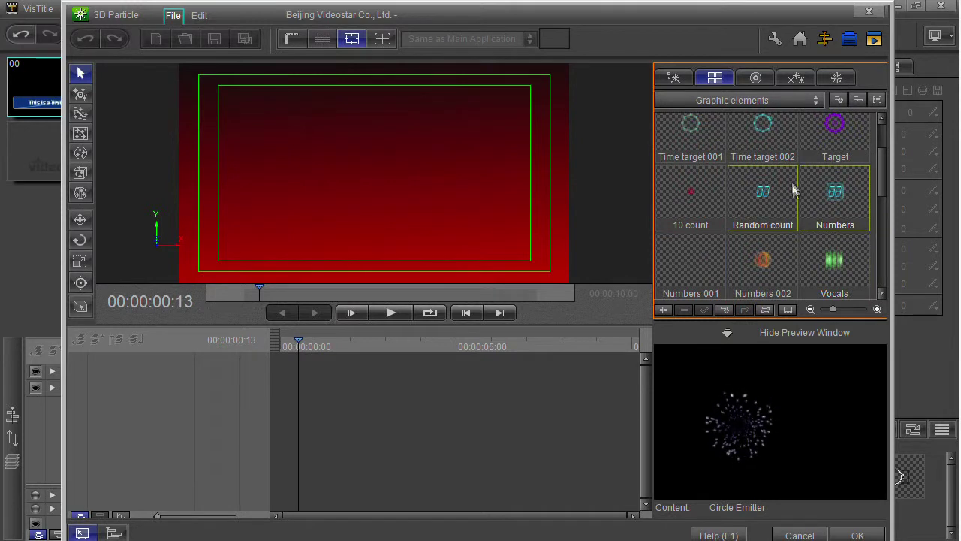
{"action": "left_click", "coordinate": [799, 197]}
{"action": "left_click", "coordinate": [835, 269]}
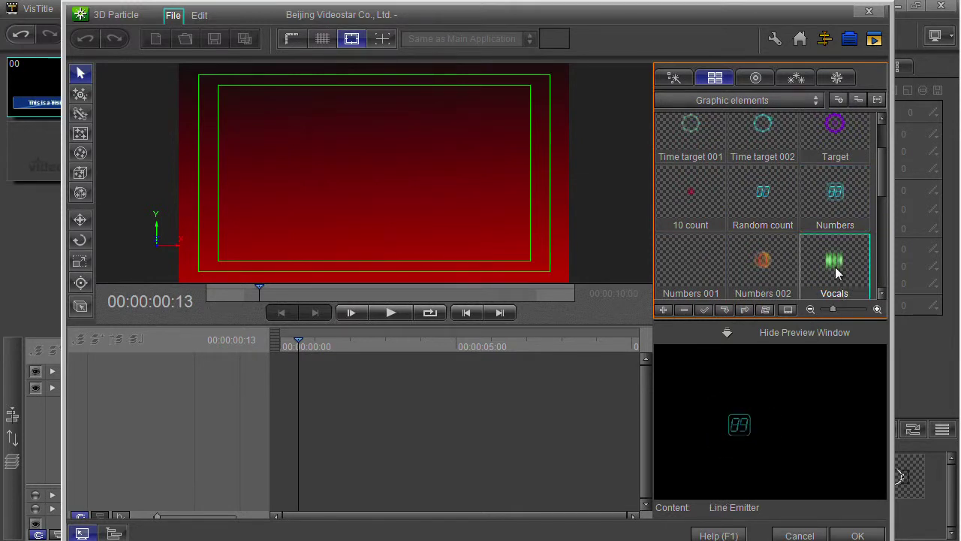
{"action": "left_click", "coordinate": [742, 272]}
{"action": "left_click", "coordinate": [706, 269]}
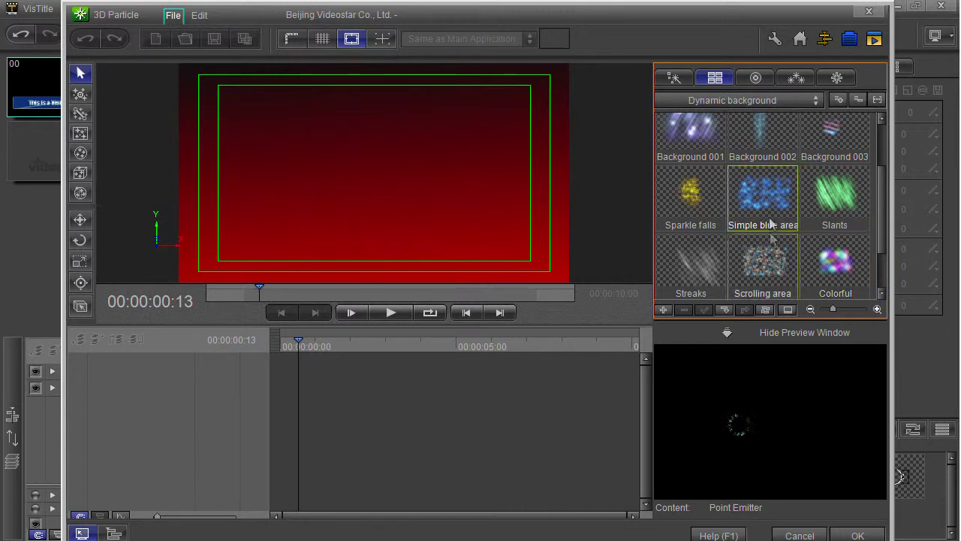
{"action": "left_click", "coordinate": [771, 224]}
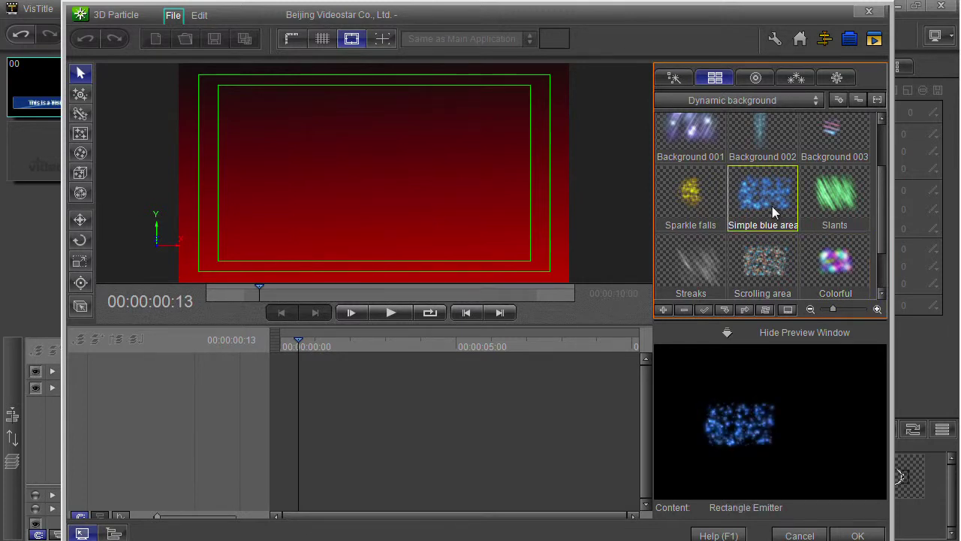
Return to the Trailing particles category and select the Flaming trail preset
{"action": "left_click", "coordinate": [714, 100]}
{"action": "left_click", "coordinate": [714, 101]}
{"action": "left_click", "coordinate": [664, 121]}
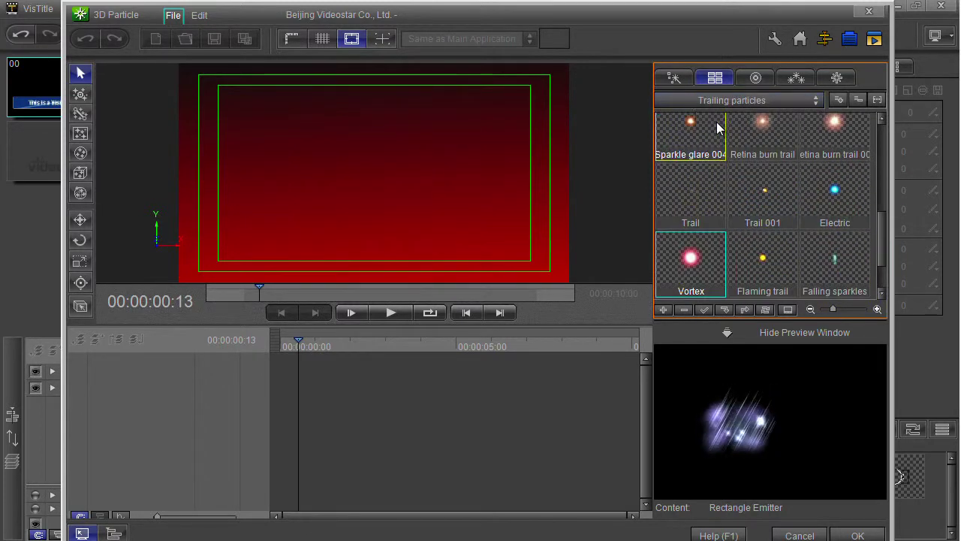
{"action": "key", "text": "Right"}
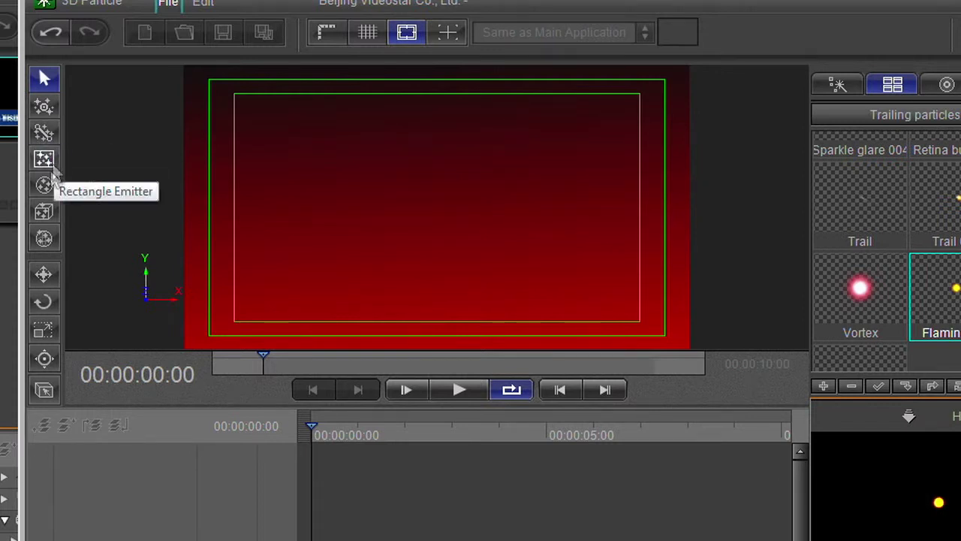
Place a Point Emitter at the frame's left edge, move it to the lower middle, and preview the Flaming trail motion
{"action": "left_click", "coordinate": [43, 109]}
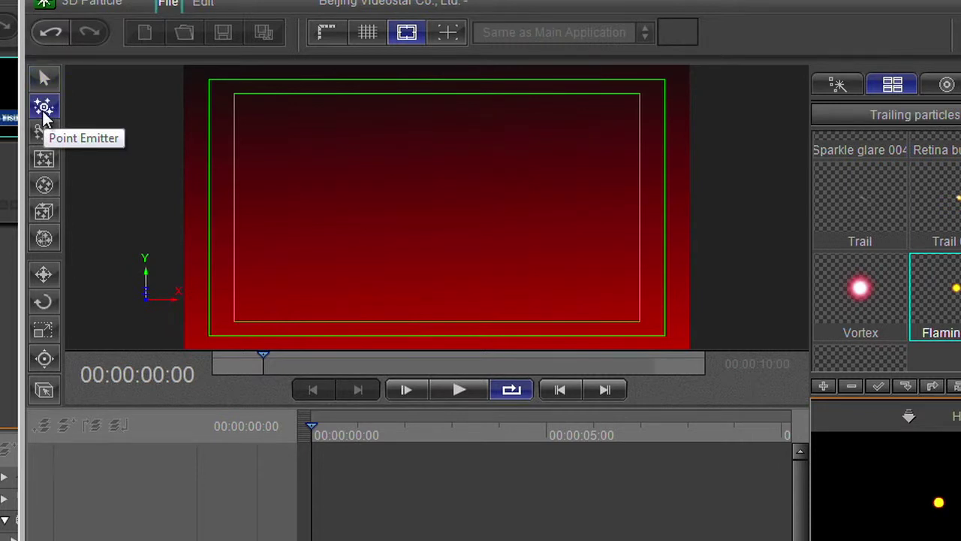
{"action": "left_click", "coordinate": [185, 259]}
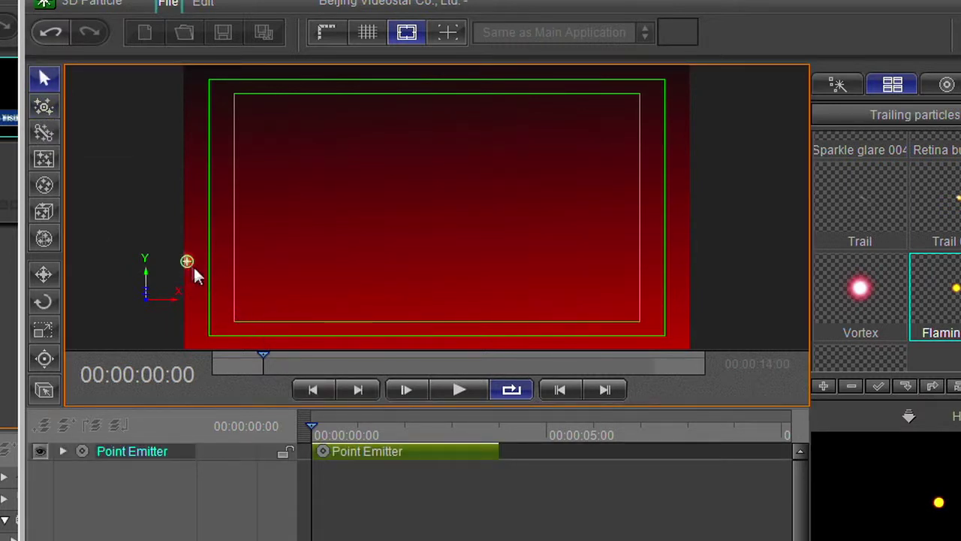
{"action": "mouse_move", "coordinate": [310, 300]}
{"action": "left_mouse_down"}
{"action": "mouse_move", "coordinate": [356, 252]}
{"action": "mouse_move", "coordinate": [309, 224]}
{"action": "mouse_move", "coordinate": [292, 273]}
{"action": "mouse_move", "coordinate": [571, 301]}
{"action": "mouse_move", "coordinate": [604, 258]}
{"action": "mouse_move", "coordinate": [461, 240]}
{"action": "mouse_move", "coordinate": [312, 189]}
{"action": "mouse_move", "coordinate": [367, 196]}
{"action": "mouse_move", "coordinate": [429, 264]}
{"action": "mouse_move", "coordinate": [518, 245]}
{"action": "mouse_move", "coordinate": [404, 215]}
{"action": "mouse_move", "coordinate": [268, 232]}
{"action": "mouse_move", "coordinate": [326, 192]}
{"action": "mouse_move", "coordinate": [438, 291]}
{"action": "mouse_move", "coordinate": [525, 250]}
{"action": "mouse_move", "coordinate": [245, 242]}
{"action": "mouse_move", "coordinate": [378, 263]}
{"action": "mouse_move", "coordinate": [529, 261]}
{"action": "mouse_move", "coordinate": [408, 249]}
{"action": "mouse_move", "coordinate": [365, 193]}
{"action": "mouse_move", "coordinate": [458, 278]}
{"action": "mouse_move", "coordinate": [779, 499]}
{"action": "mouse_move", "coordinate": [868, 489]}
{"action": "mouse_move", "coordinate": [799, 476]}
{"action": "mouse_move", "coordinate": [771, 434]}
{"action": "mouse_move", "coordinate": [875, 470]}
{"action": "mouse_move", "coordinate": [782, 533]}
{"action": "left_mouse_up"}
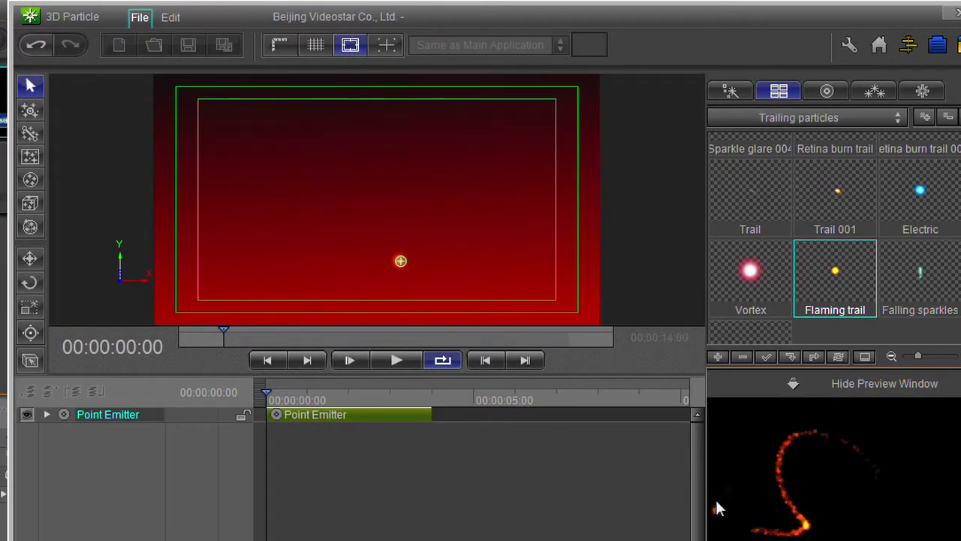
Move the Point Emitter left within the lower part of the frame, play the particle and return to the start
{"action": "left_click_drag", "start_coordinate": [400, 261], "coordinate": [335, 263]}
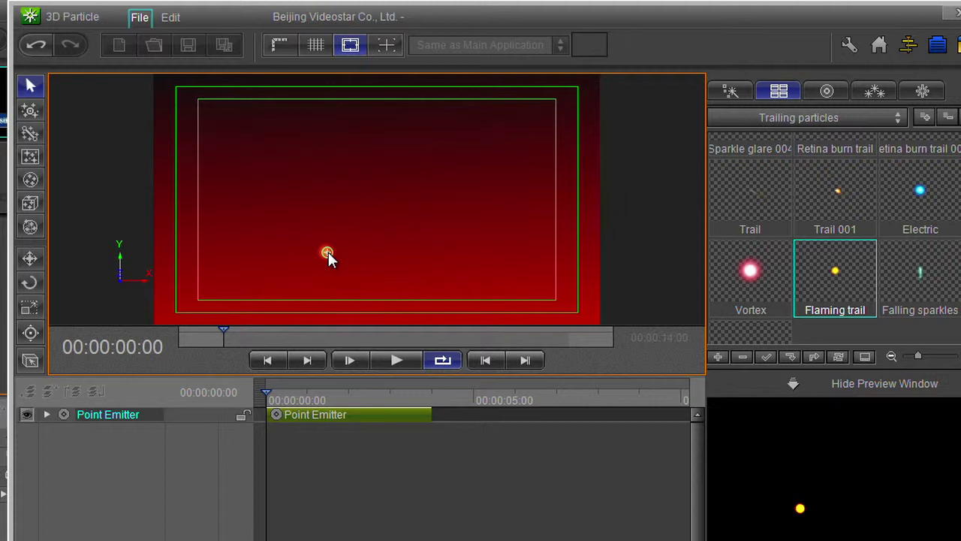
{"action": "left_click", "coordinate": [404, 361]}
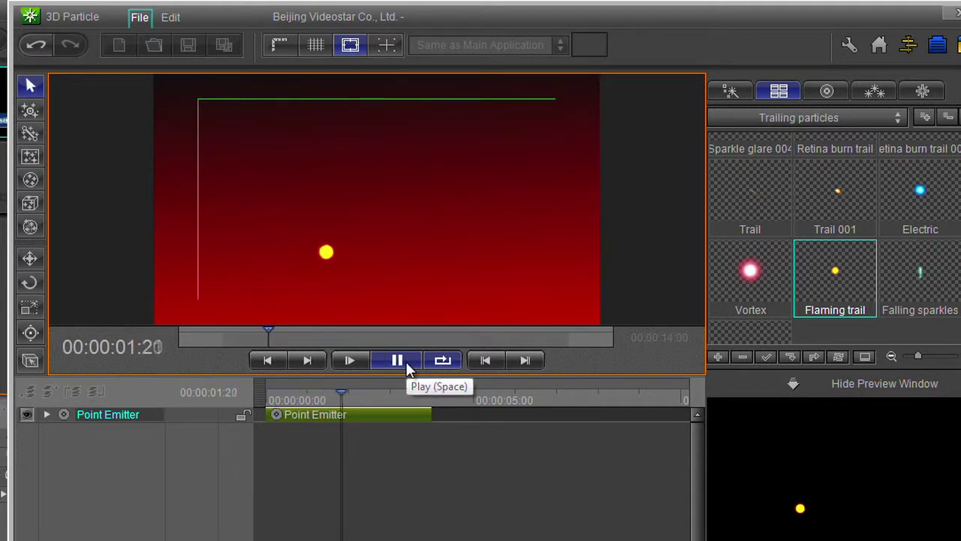
{"action": "left_click", "coordinate": [405, 361]}
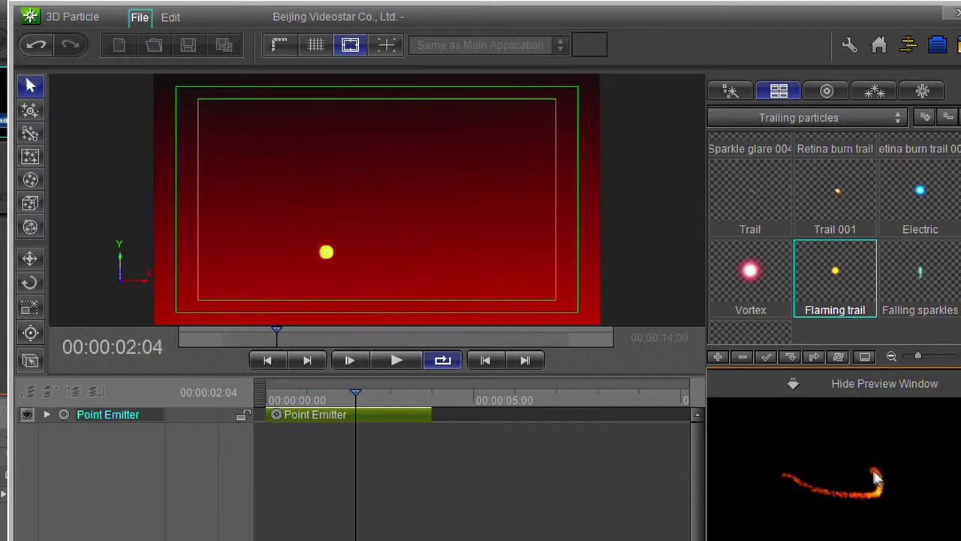
{"action": "left_click", "coordinate": [332, 252]}
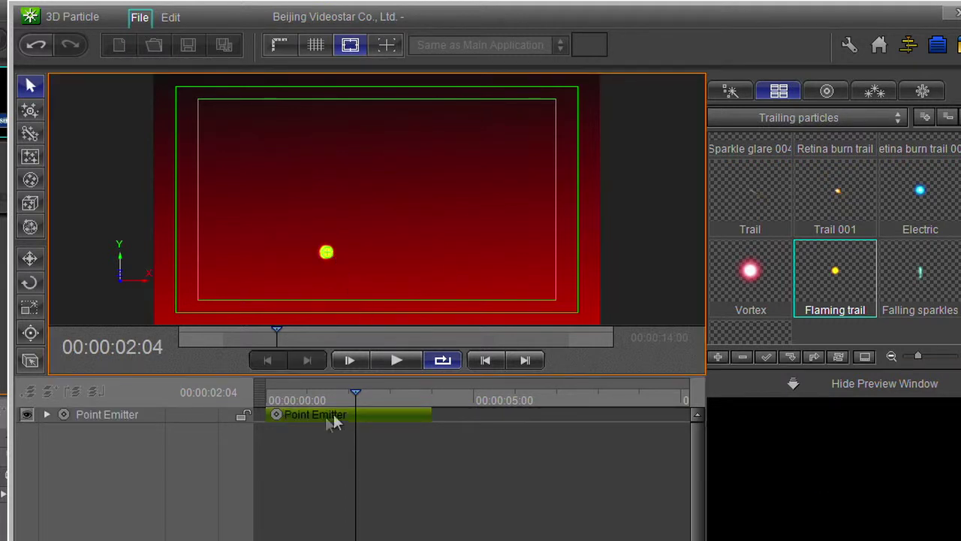
{"action": "left_click_drag", "start_coordinate": [345, 399], "coordinate": [265, 398]}
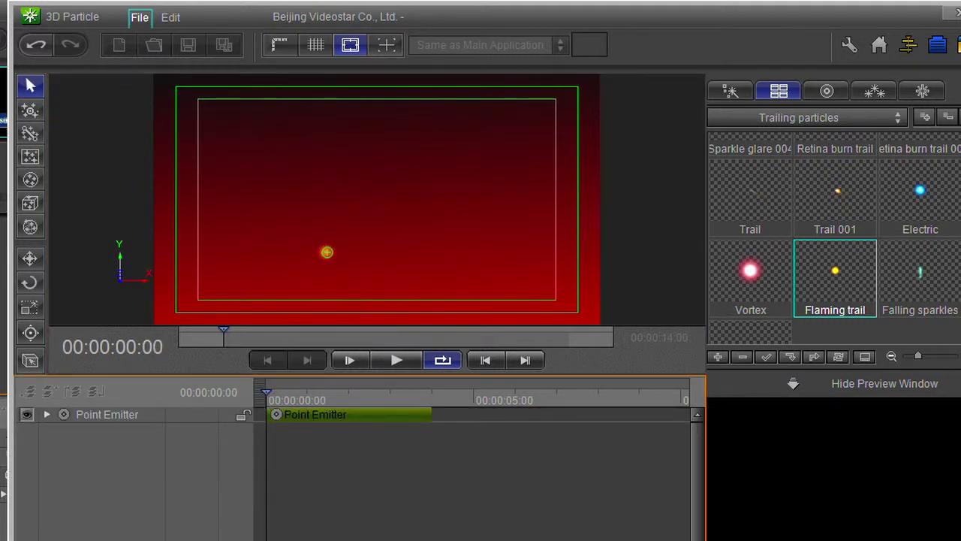
Enable Translate keyframing for the Point Emitter at 00:00:00:00 and place the emitter just outside the frame's left edge
{"action": "left_click", "coordinate": [47, 414]}
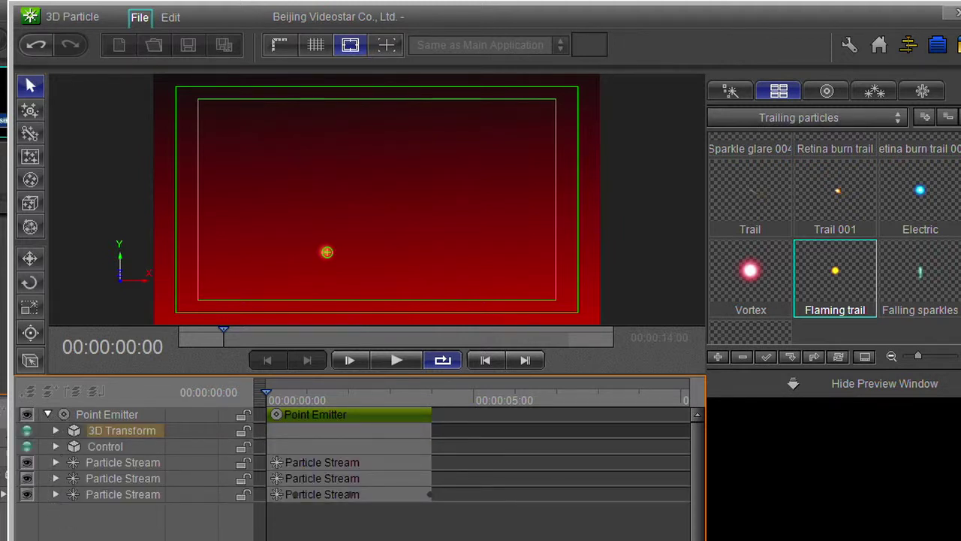
{"action": "left_click", "coordinate": [323, 262]}
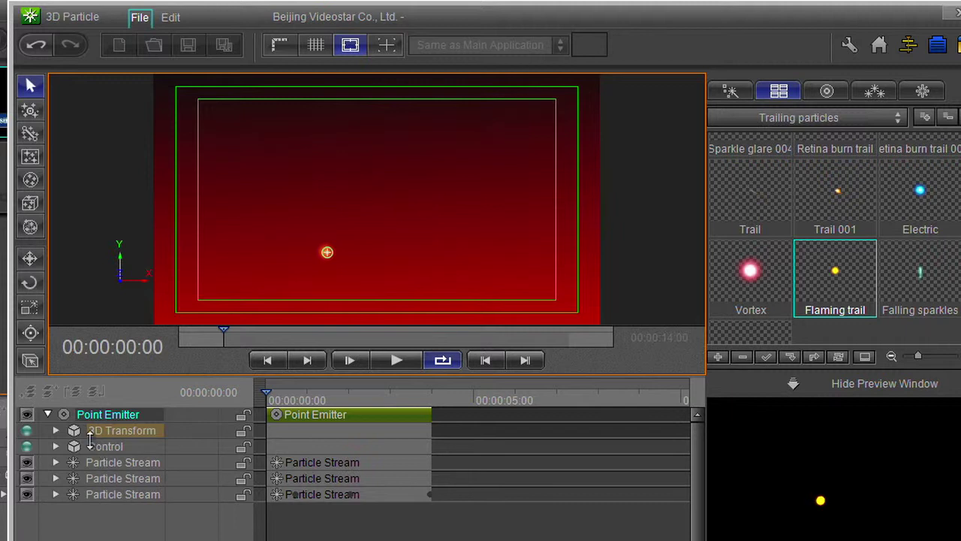
{"action": "left_click", "coordinate": [55, 431]}
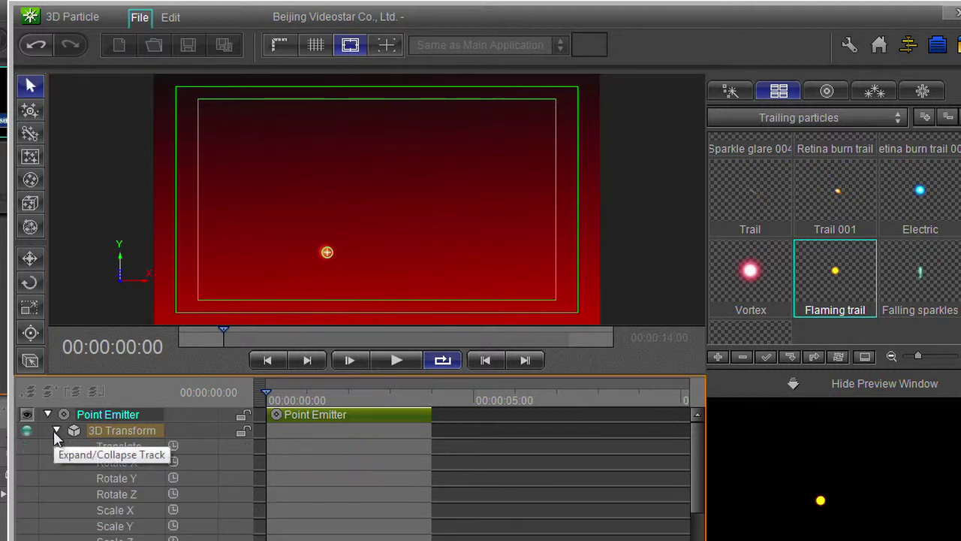
{"action": "left_click", "coordinate": [173, 446]}
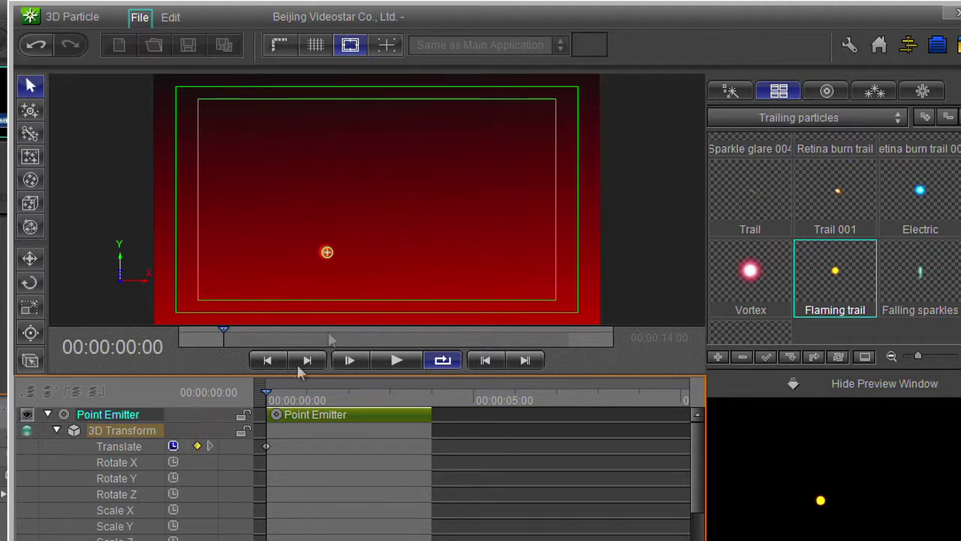
{"action": "left_click_drag", "start_coordinate": [326, 253], "coordinate": [179, 261]}
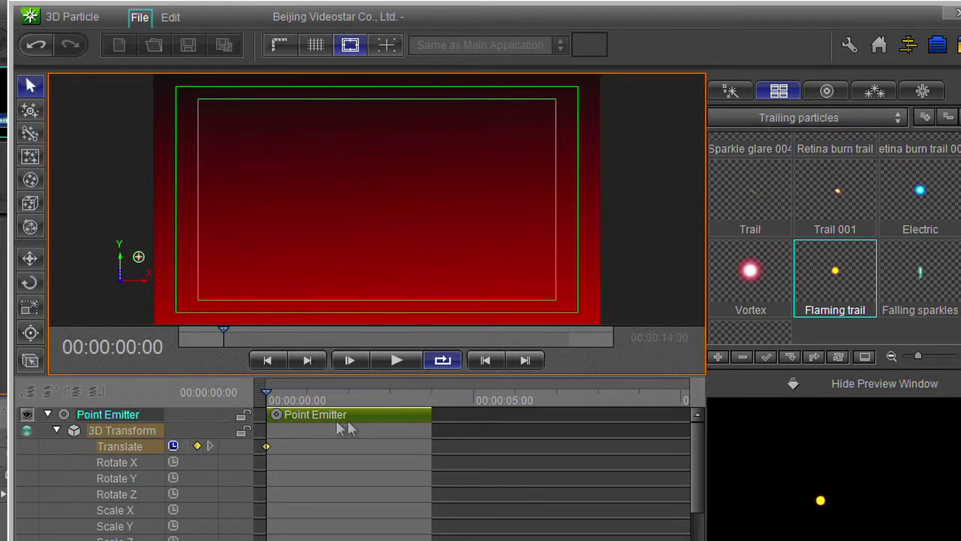
Add a second Translate keyframe at 00:00:01:24 with the emitter still outside the frame's left edge
{"action": "left_click", "coordinate": [269, 397]}
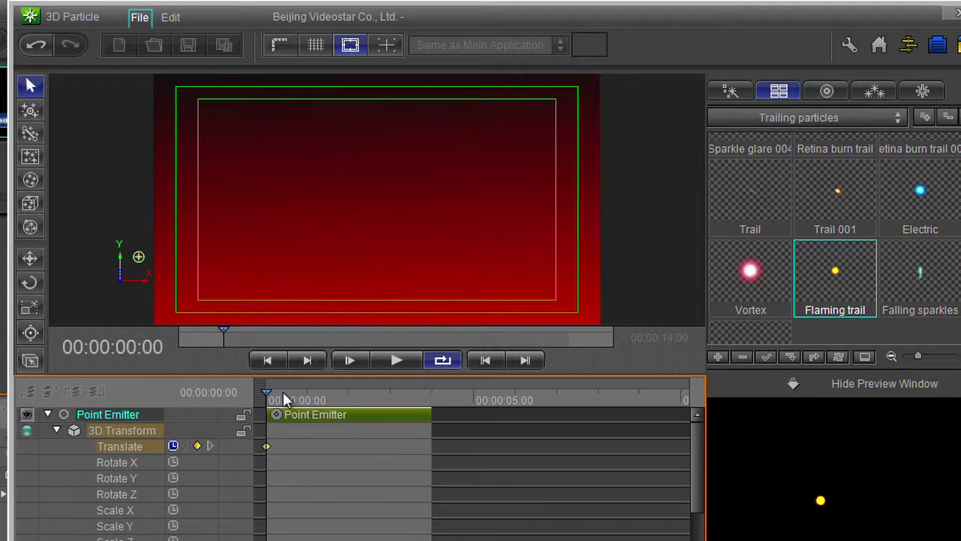
{"action": "left_click", "coordinate": [341, 398]}
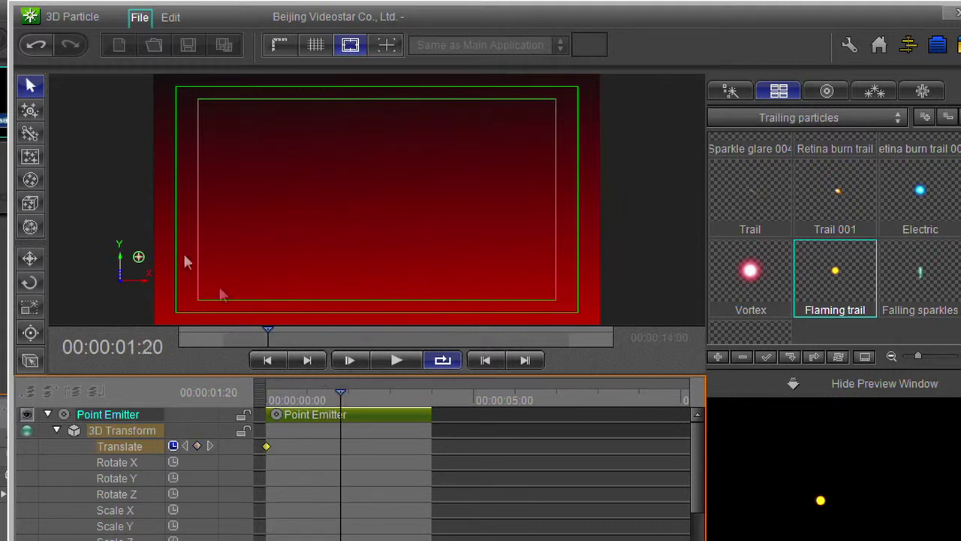
{"action": "left_click", "coordinate": [140, 259]}
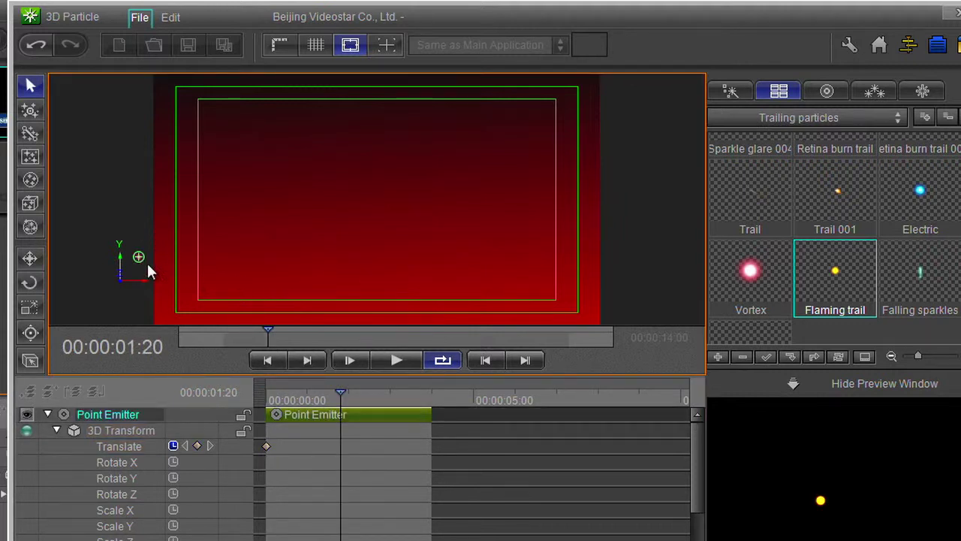
{"action": "mouse_move", "coordinate": [319, 264]}
{"action": "left_mouse_down"}
{"action": "mouse_move", "coordinate": [335, 251]}
{"action": "mouse_move", "coordinate": [331, 241]}
{"action": "mouse_move", "coordinate": [333, 249]}
{"action": "mouse_move", "coordinate": [160, 277]}
{"action": "left_mouse_up"}
{"action": "mouse_move", "coordinate": [342, 395]}
{"action": "left_mouse_down"}
{"action": "mouse_move", "coordinate": [270, 390]}
{"action": "mouse_move", "coordinate": [347, 391]}
{"action": "left_mouse_up"}
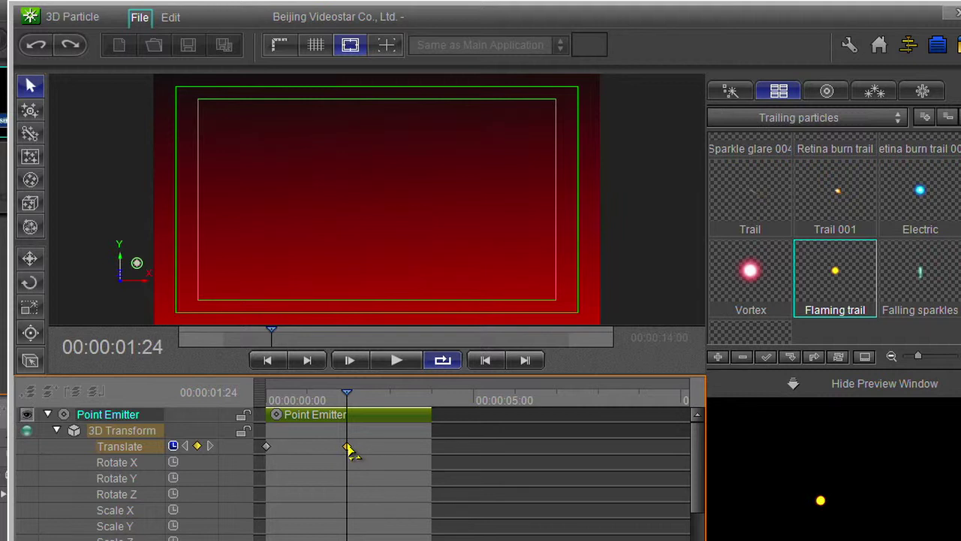
Try moving the emitter to the frame's lower centre, check the motion from the start and undo the move
{"action": "mouse_move", "coordinate": [141, 265]}
{"action": "left_mouse_down"}
{"action": "mouse_move", "coordinate": [169, 281]}
{"action": "mouse_move", "coordinate": [314, 307]}
{"action": "mouse_move", "coordinate": [377, 272]}
{"action": "left_mouse_up"}
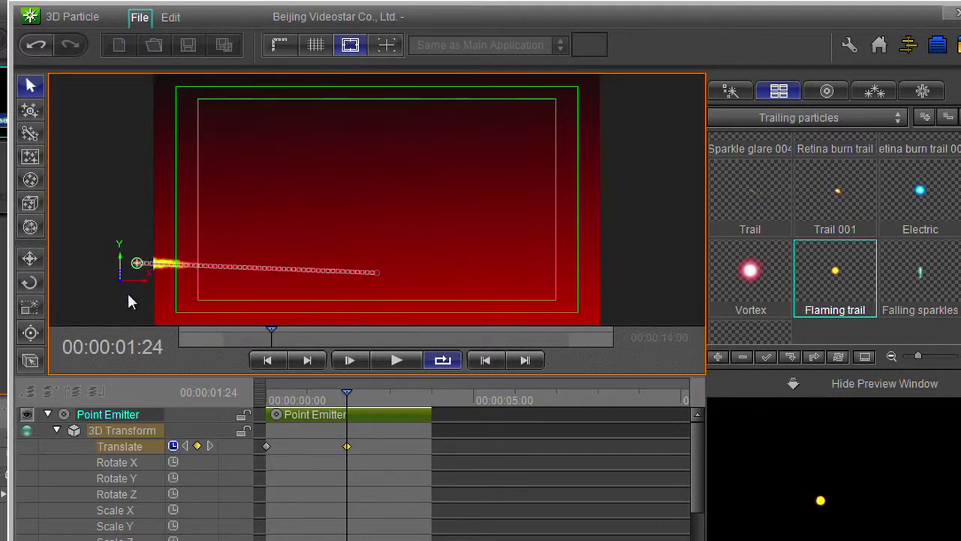
{"action": "left_click", "coordinate": [397, 360]}
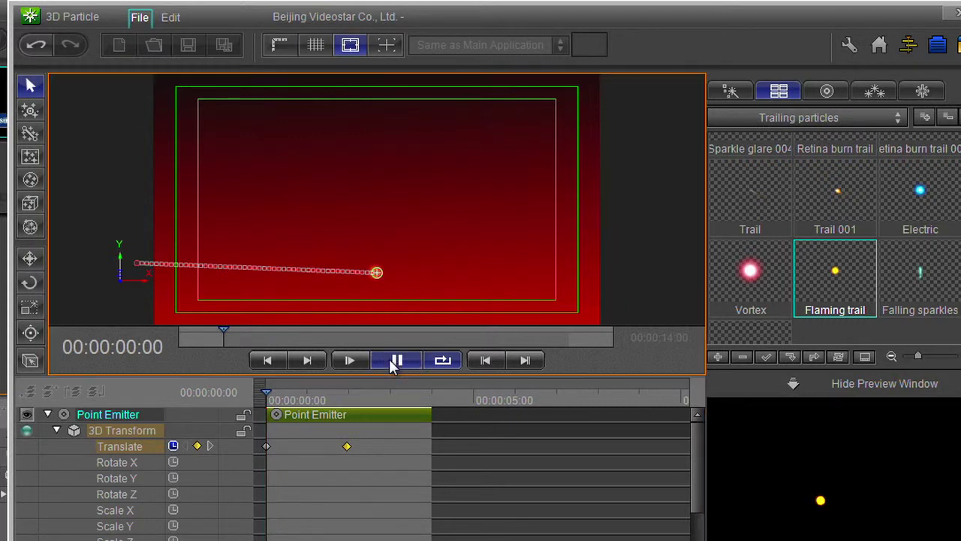
{"action": "left_click_drag", "start_coordinate": [357, 399], "coordinate": [241, 420]}
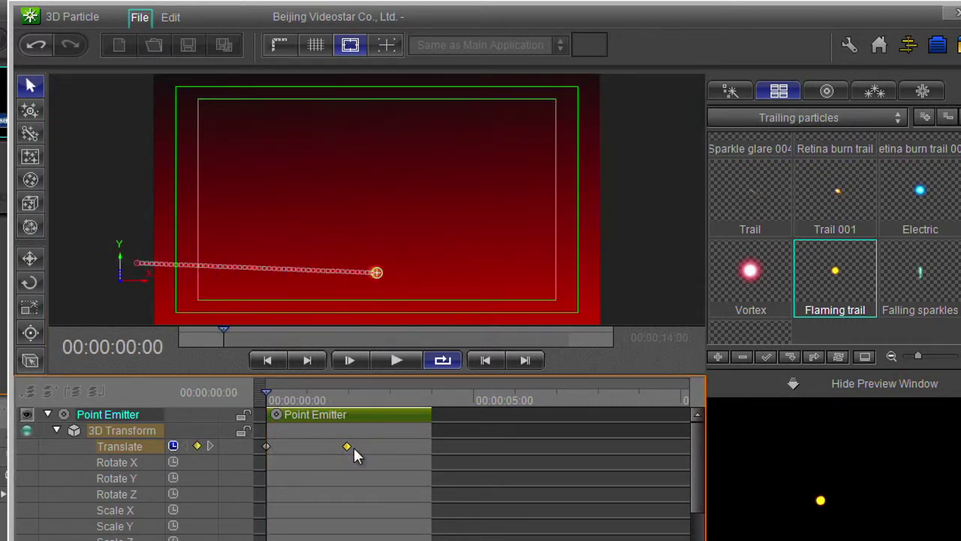
{"action": "key", "text": "ctrl+z"}
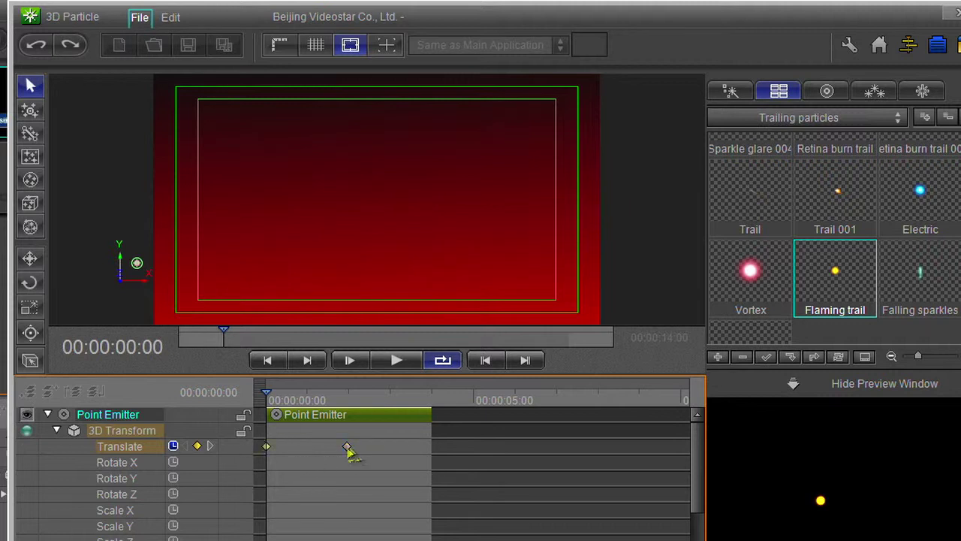
At the 00:00:01:24 keyframe, set the emitter's Translate values to 37 and -6
{"action": "left_click", "coordinate": [347, 447]}
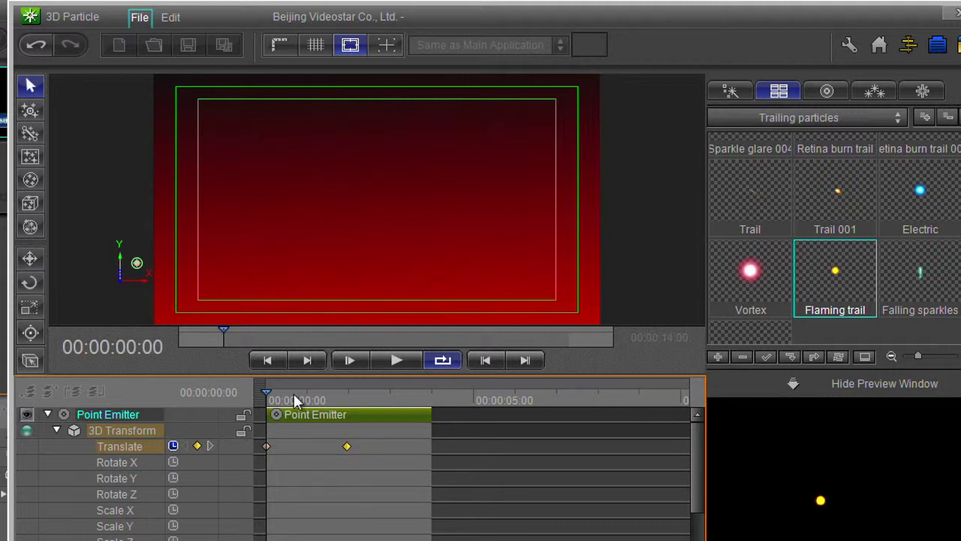
{"action": "left_click", "coordinate": [210, 446]}
{"action": "left_click", "coordinate": [734, 91]}
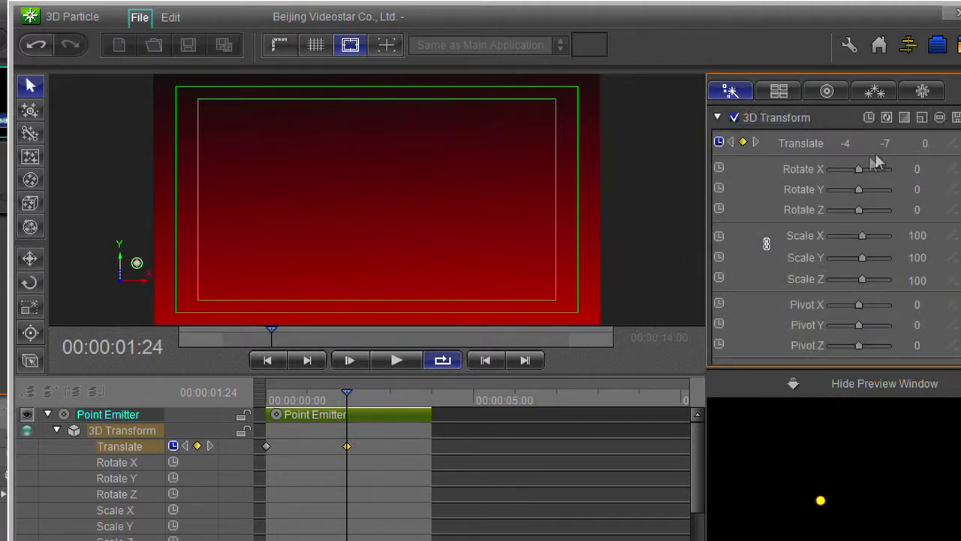
{"action": "mouse_move", "coordinate": [881, 143]}
{"action": "left_mouse_down"}
{"action": "mouse_move", "coordinate": [893, 143]}
{"action": "mouse_move", "coordinate": [871, 144]}
{"action": "mouse_move", "coordinate": [888, 144]}
{"action": "left_mouse_up"}
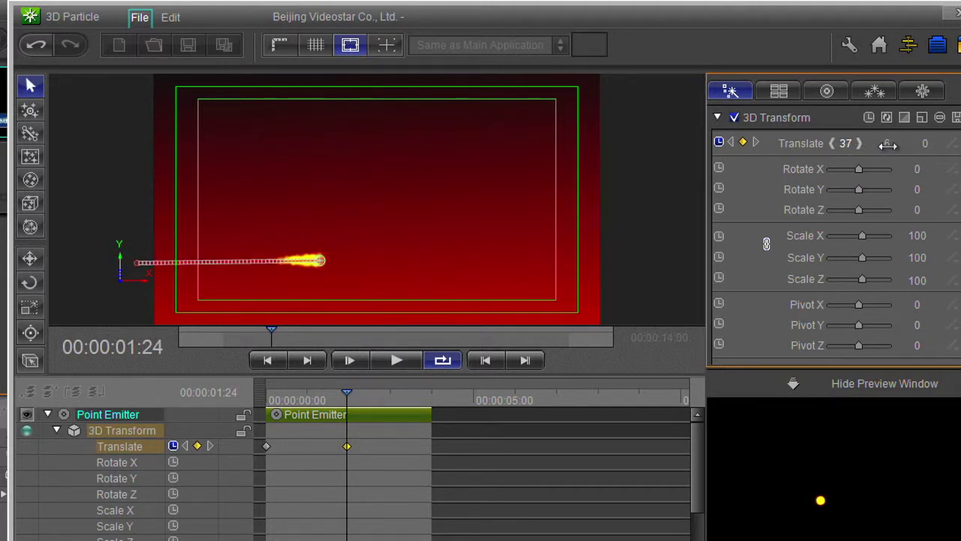
Add Translate keyframes at 00:00:03:08 with values 77, 8 and at 00:00:03:24 with values 119, -3
{"action": "left_click_drag", "start_coordinate": [350, 398], "coordinate": [404, 395]}
{"action": "left_click", "coordinate": [743, 142]}
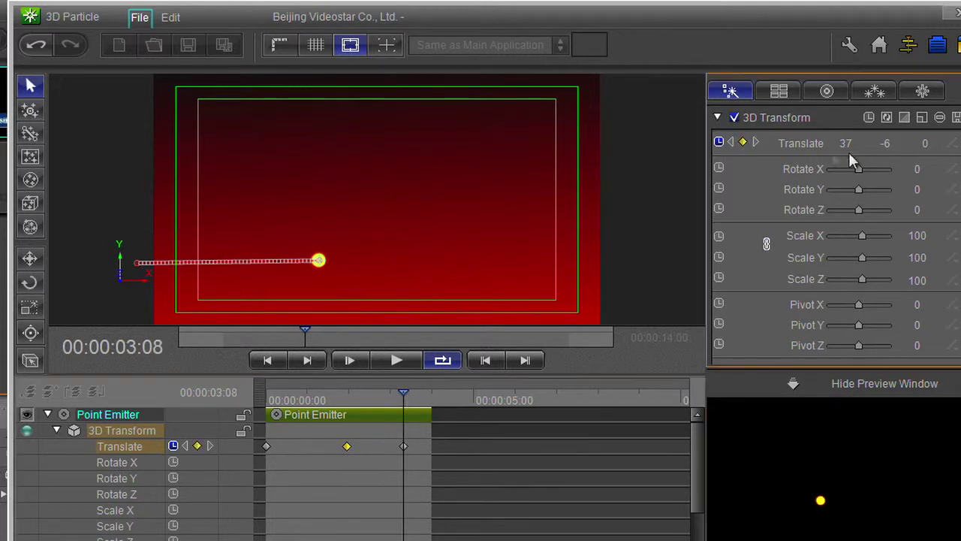
{"action": "mouse_move", "coordinate": [885, 143]}
{"action": "left_mouse_down"}
{"action": "mouse_move", "coordinate": [863, 144]}
{"action": "mouse_move", "coordinate": [896, 148]}
{"action": "mouse_move", "coordinate": [888, 146]}
{"action": "left_mouse_up"}
{"action": "left_click", "coordinate": [415, 399]}
{"action": "left_click_drag", "start_coordinate": [419, 404], "coordinate": [429, 400]}
{"action": "mouse_move", "coordinate": [886, 143]}
{"action": "left_mouse_down"}
{"action": "mouse_move", "coordinate": [875, 153]}
{"action": "mouse_move", "coordinate": [842, 143]}
{"action": "mouse_move", "coordinate": [889, 151]}
{"action": "left_mouse_up"}
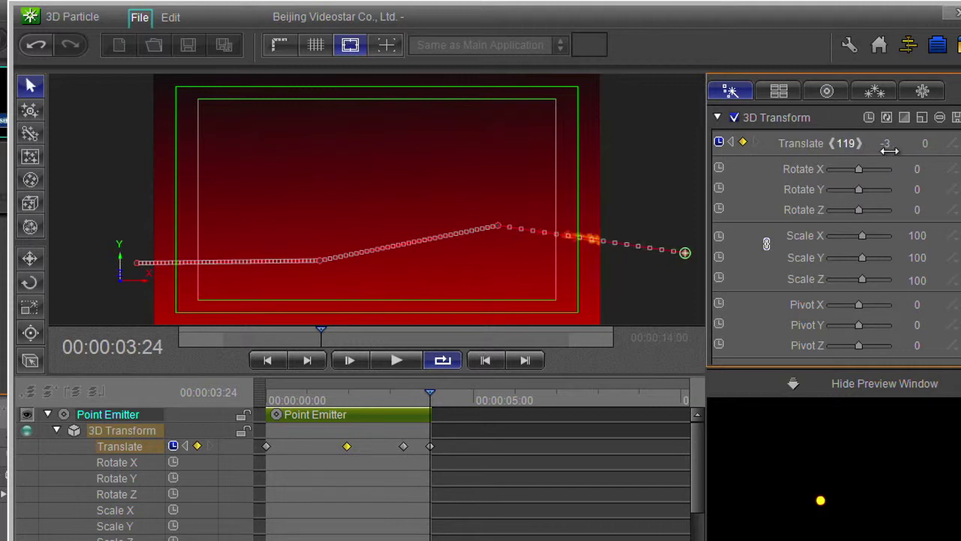
Shift the two middle Translate keyframes to 00:00:01:07 and 00:00:02:16, and play the animation from the start
{"action": "left_click", "coordinate": [333, 476]}
{"action": "key", "text": "space"}
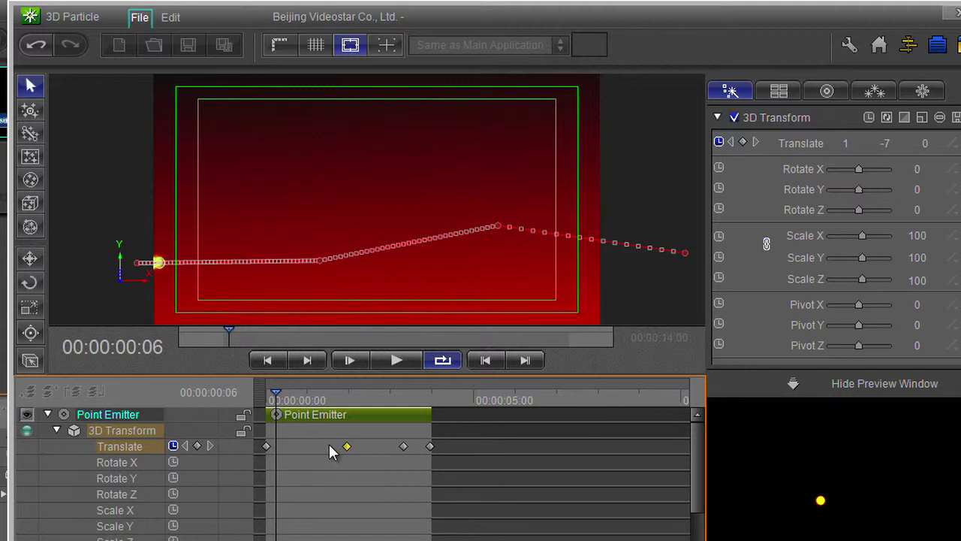
{"action": "left_click_drag", "start_coordinate": [348, 449], "coordinate": [321, 451]}
{"action": "left_click_drag", "start_coordinate": [403, 448], "coordinate": [375, 450]}
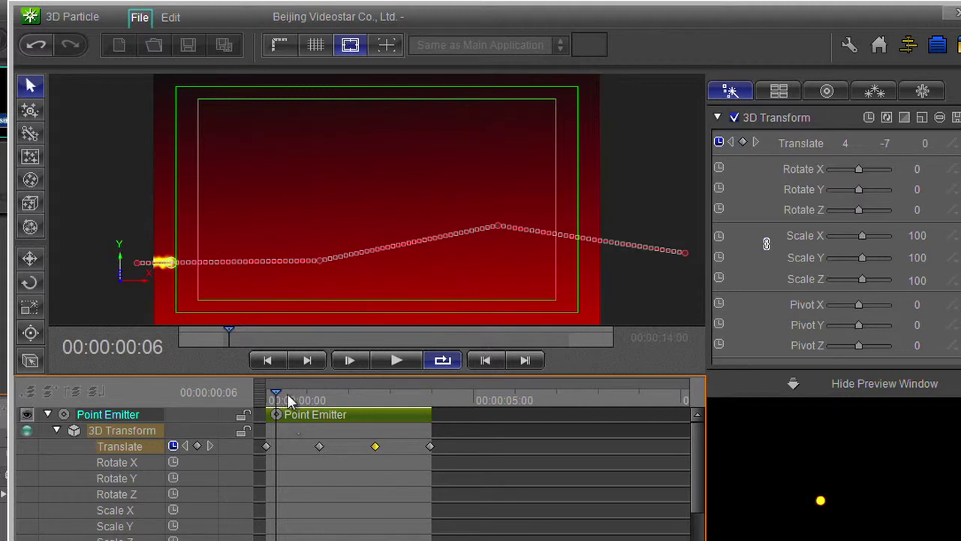
{"action": "key", "text": "Home"}
{"action": "left_click", "coordinate": [391, 362]}
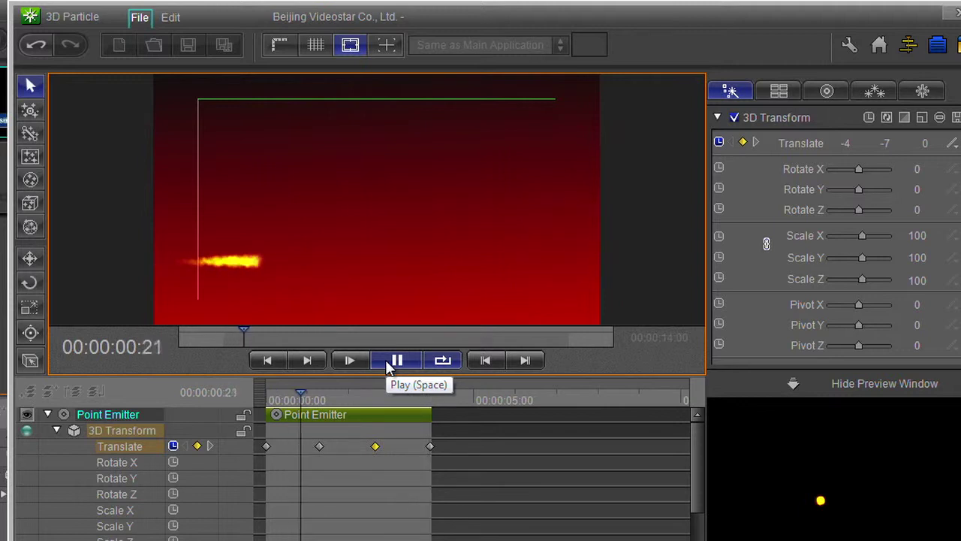
{"action": "left_click", "coordinate": [388, 362]}
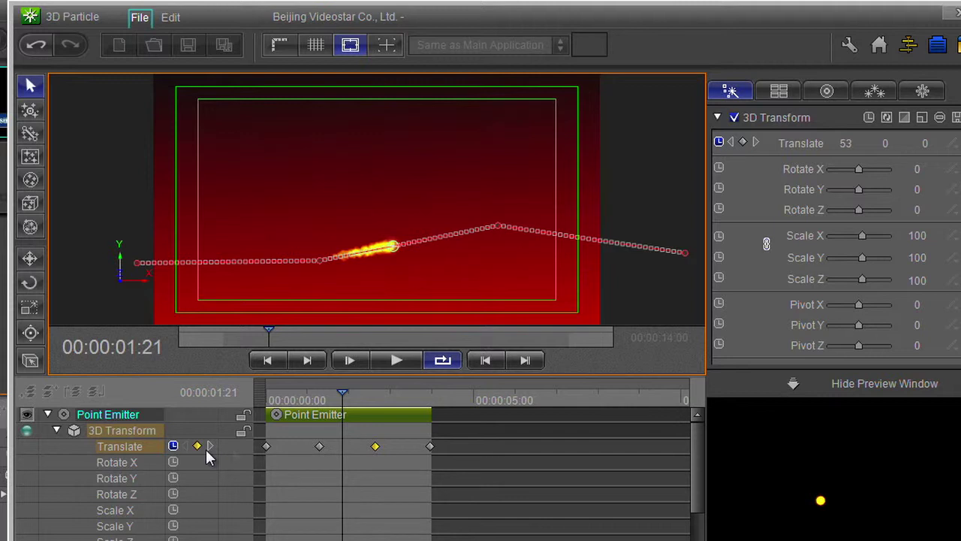
Set Translate to 33, -16 at the 00:00:01:07 keyframe and to 77, 11 at the 00:00:02:16 keyframe
{"action": "left_click", "coordinate": [185, 445]}
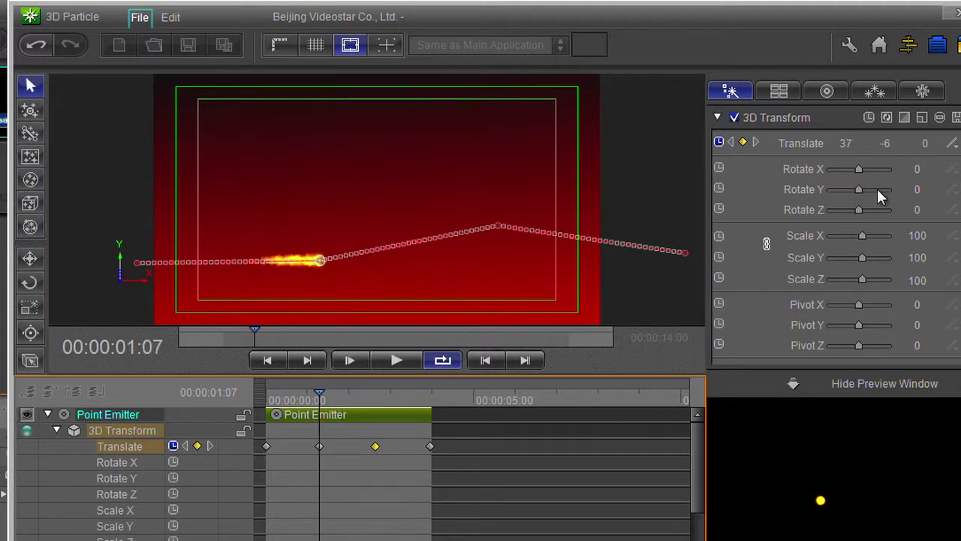
{"action": "left_click_drag", "start_coordinate": [886, 143], "coordinate": [847, 144]}
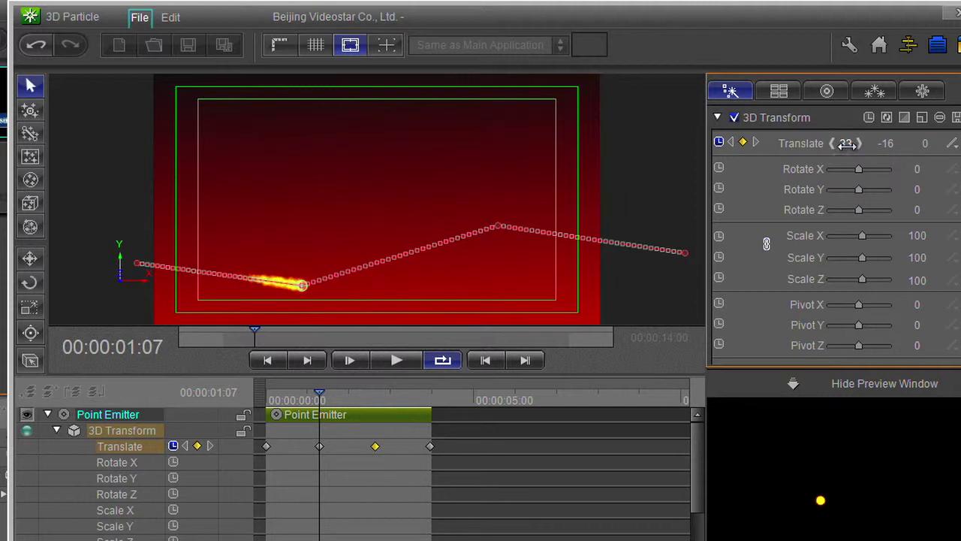
{"action": "left_click", "coordinate": [210, 446]}
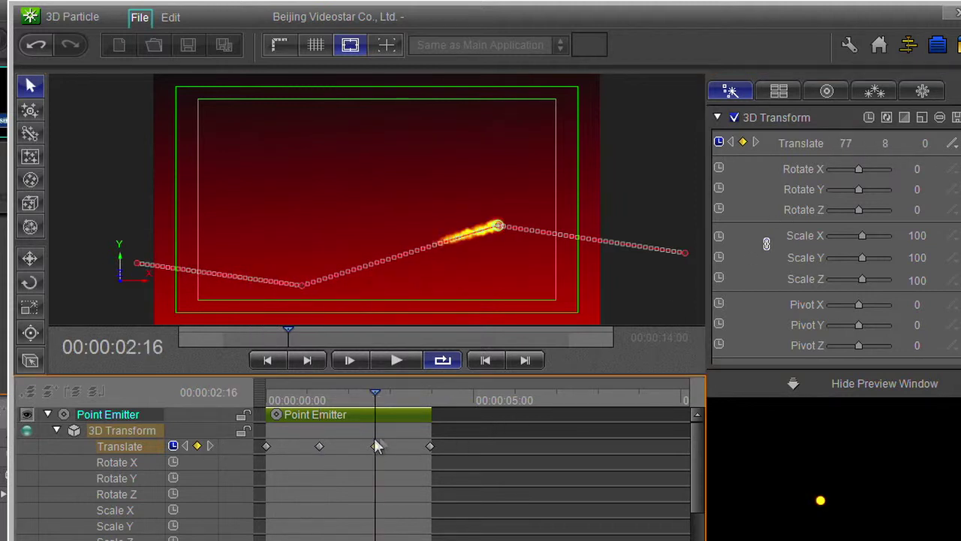
{"action": "left_click_drag", "start_coordinate": [885, 144], "coordinate": [887, 143]}
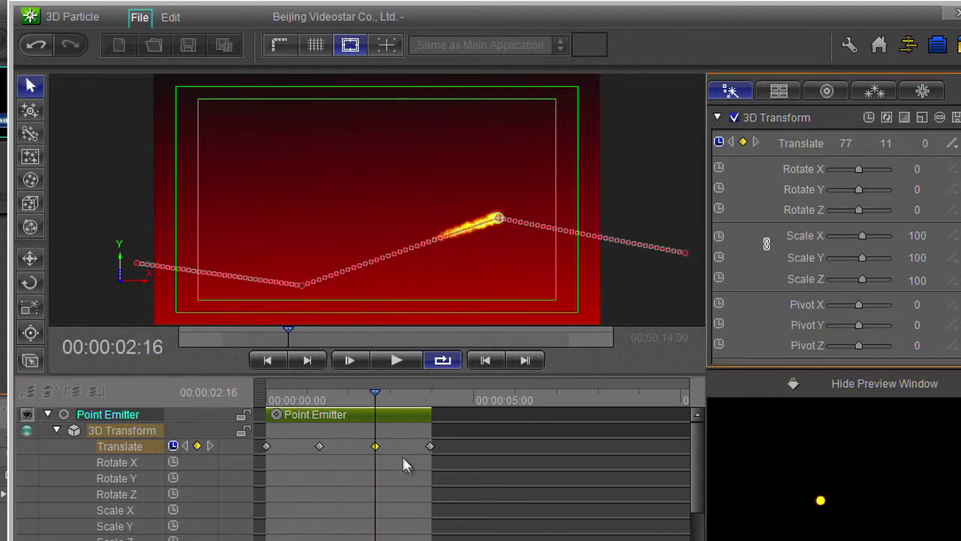
Set Translate to 110, -23 at the last keyframe, 00:00:03:24
{"action": "left_click", "coordinate": [211, 446]}
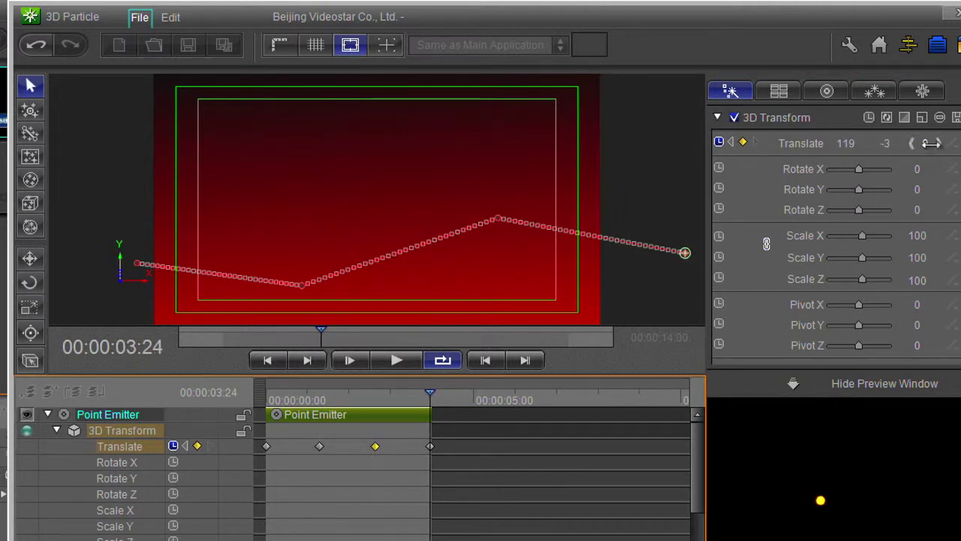
{"action": "left_click_drag", "start_coordinate": [846, 148], "coordinate": [839, 148]}
{"action": "left_click_drag", "start_coordinate": [873, 148], "coordinate": [858, 149]}
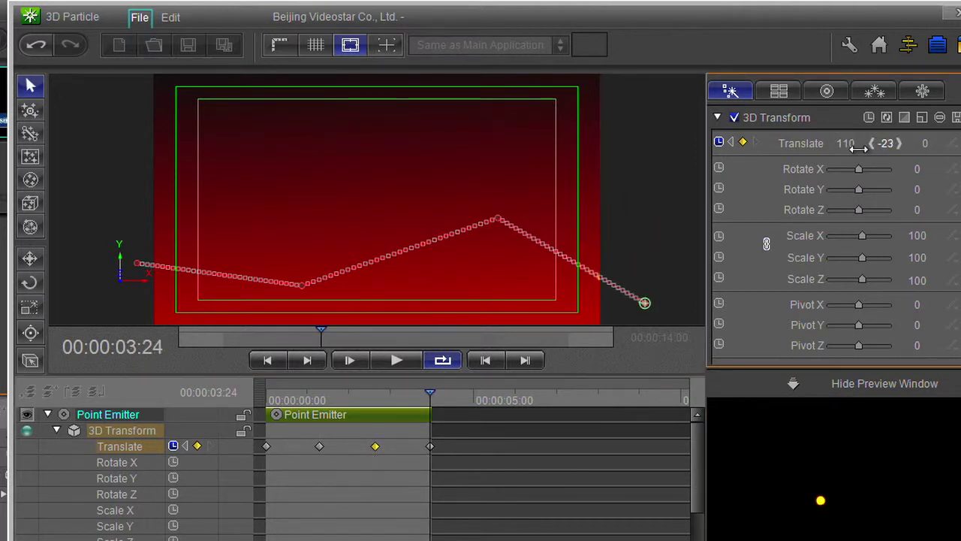
Convert the two middle points of the motion path to smooth vertices and adjust their curve handles
{"action": "right_click", "coordinate": [495, 214]}
{"action": "left_click", "coordinate": [544, 279]}
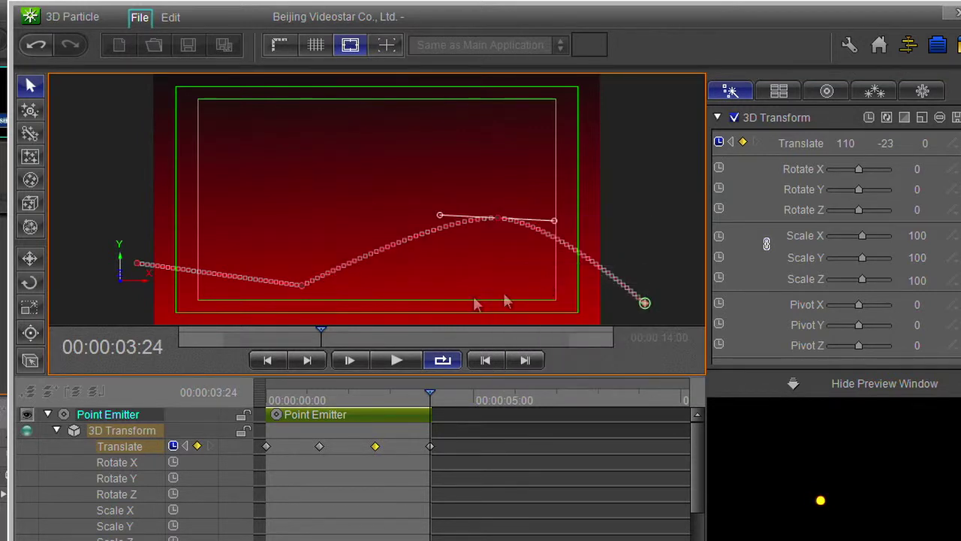
{"action": "right_click", "coordinate": [302, 285]}
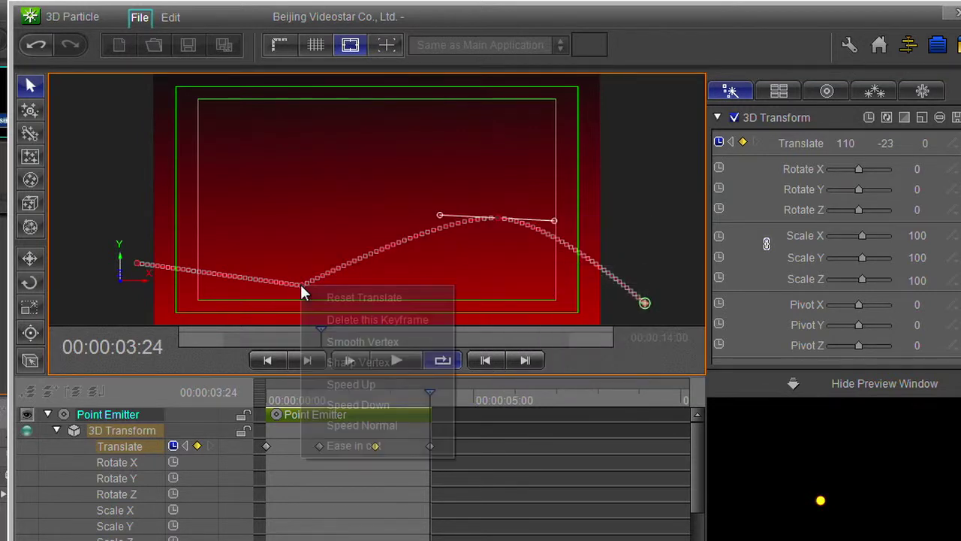
{"action": "left_click", "coordinate": [324, 341]}
{"action": "left_click_drag", "start_coordinate": [244, 293], "coordinate": [240, 291]}
{"action": "left_click_drag", "start_coordinate": [440, 215], "coordinate": [439, 211]}
Play the smoothed particle trail animation from the start
{"action": "left_click_drag", "start_coordinate": [345, 394], "coordinate": [266, 397]}
{"action": "left_click", "coordinate": [391, 359]}
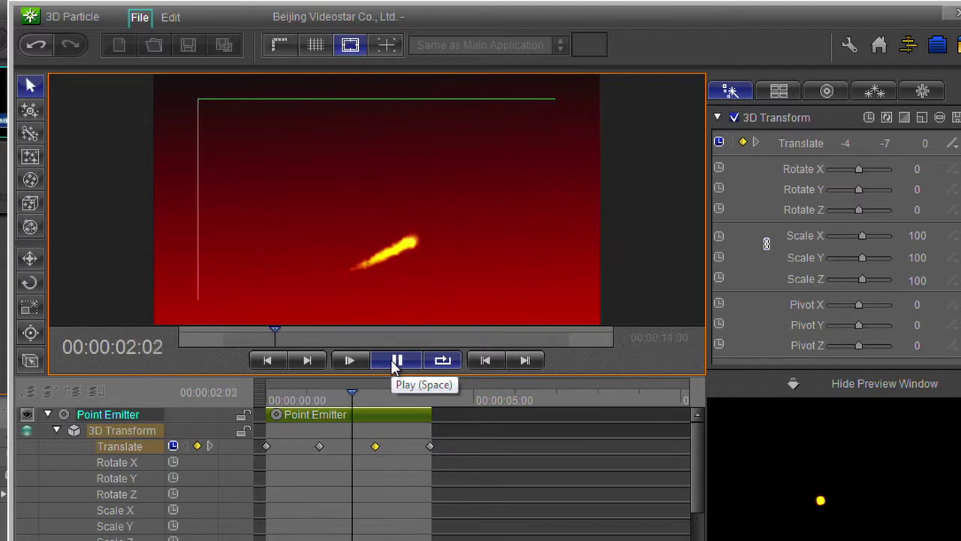
{"action": "left_click", "coordinate": [396, 360]}
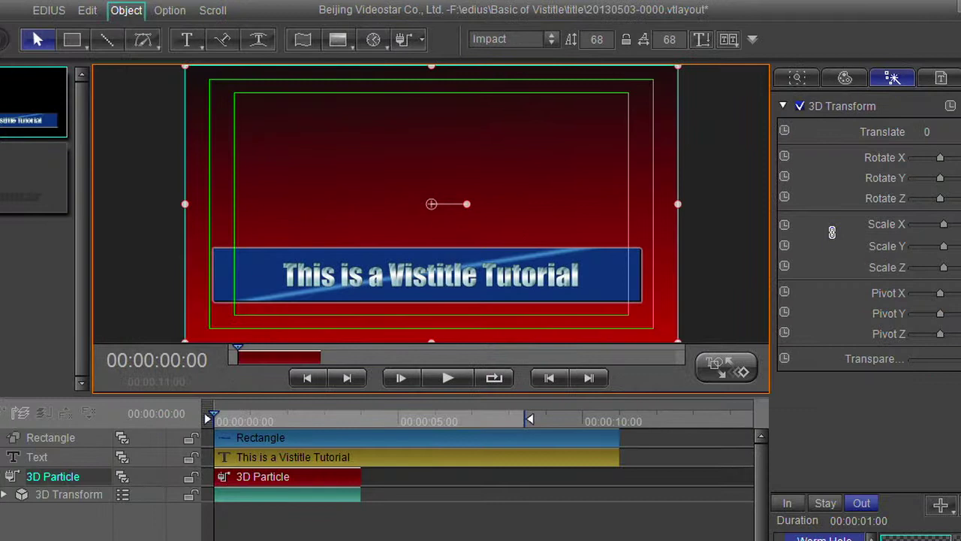
Extend the 3D Particle clip to the end of the text clip and play the title
{"action": "left_click_drag", "start_coordinate": [210, 425], "coordinate": [271, 423]}
{"action": "left_click_drag", "start_coordinate": [358, 478], "coordinate": [618, 480]}
{"action": "left_click", "coordinate": [433, 379]}
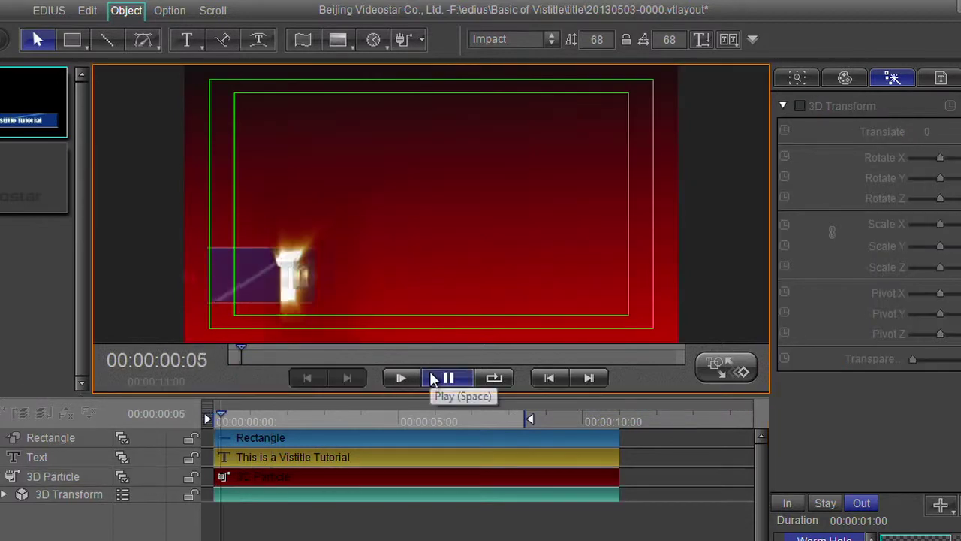